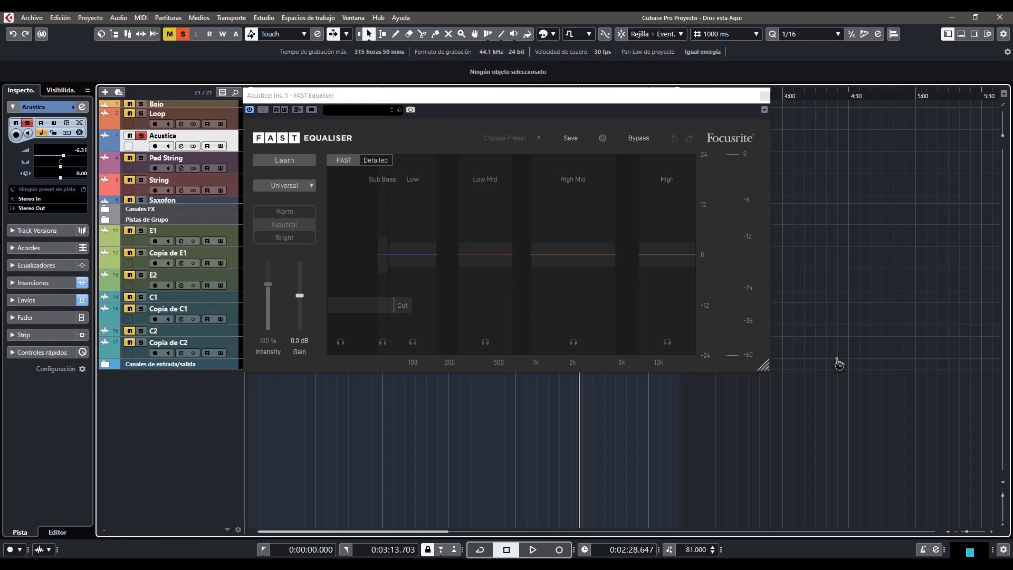
Step: Enlarge the FAST Equaliser plugin window on the Acustica track and reposition it over the project
drag(764, 366, 951, 458)
mouse_move(842, 416)
mouse_down()
mouse_move(959, 458)
mouse_move(836, 406)
mouse_move(960, 459)
mouse_move(900, 442)
mouse_move(765, 367)
mouse_move(876, 410)
mouse_move(837, 400)
mouse_up()
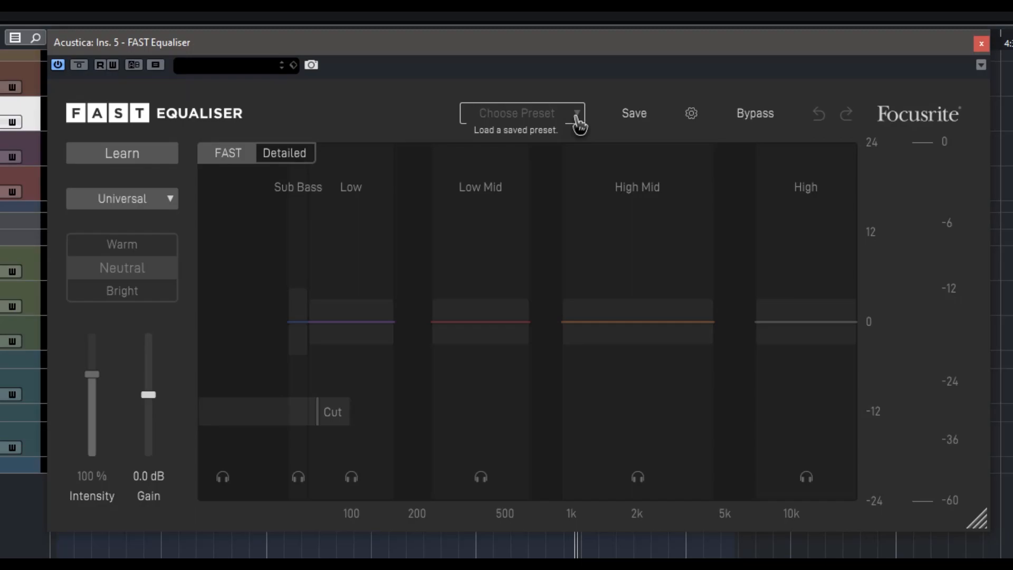
Step: Open the preset naming dialog and cancel it, and switch the equaliser's bypass on and off again
click(635, 120)
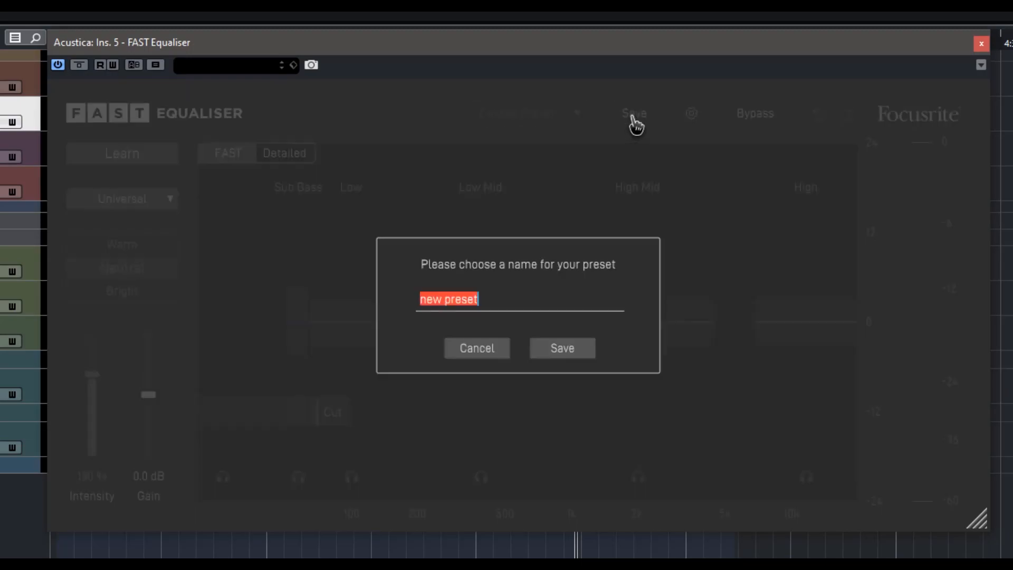
click(505, 352)
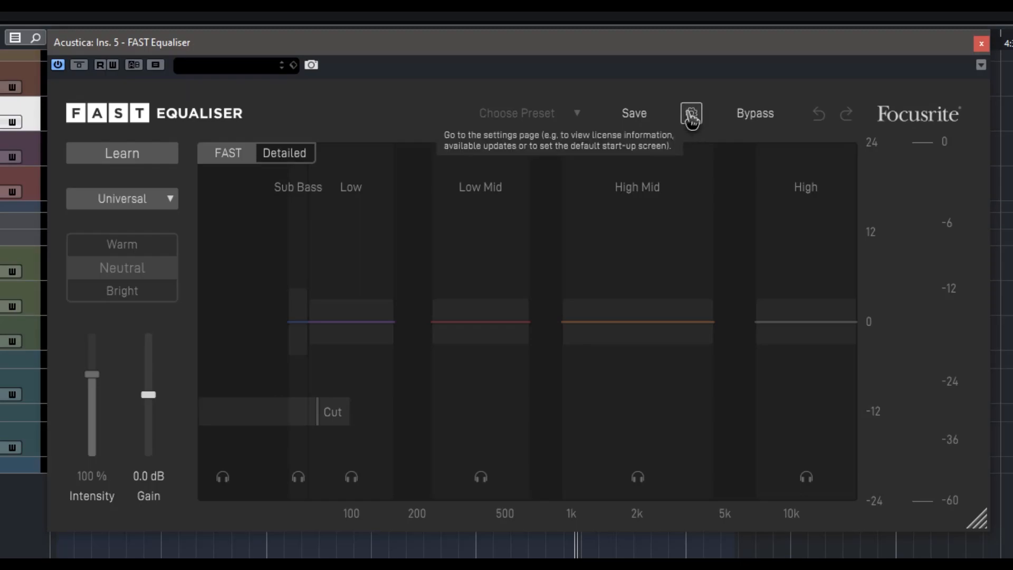
click(757, 120)
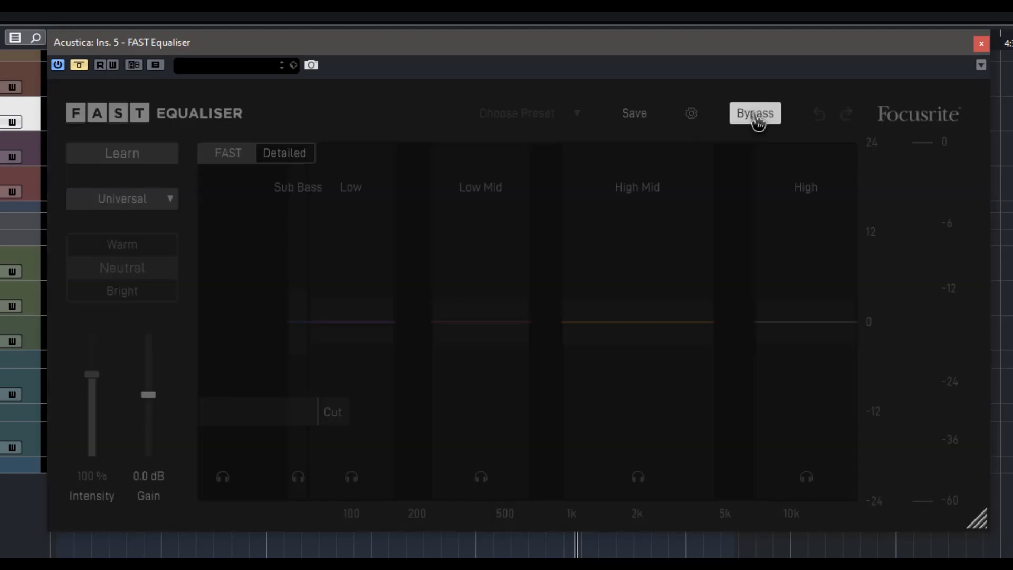
click(757, 120)
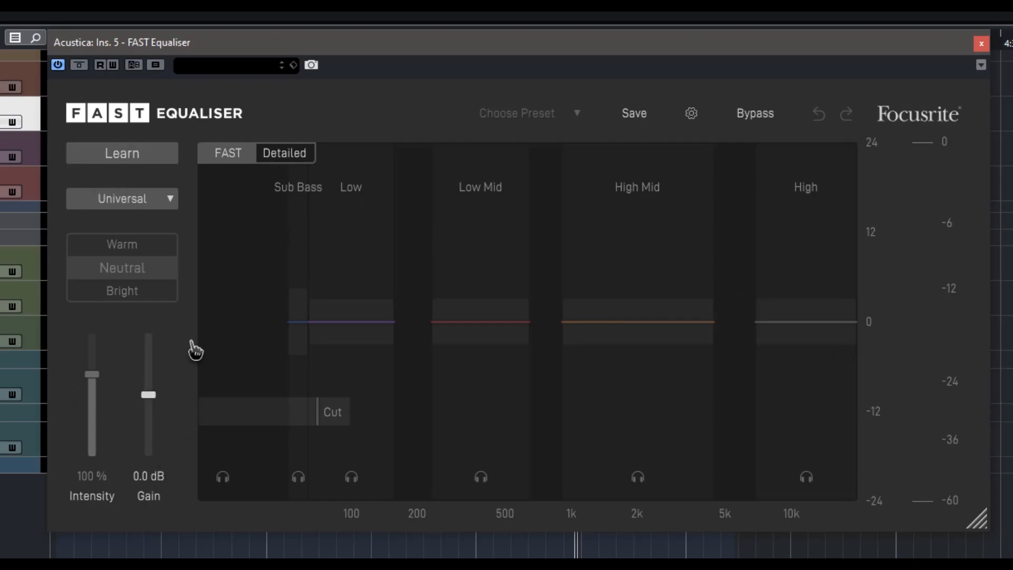
Step: Preview the Detailed view, return to the FAST view, and examine the list of instrument profiles
click(131, 152)
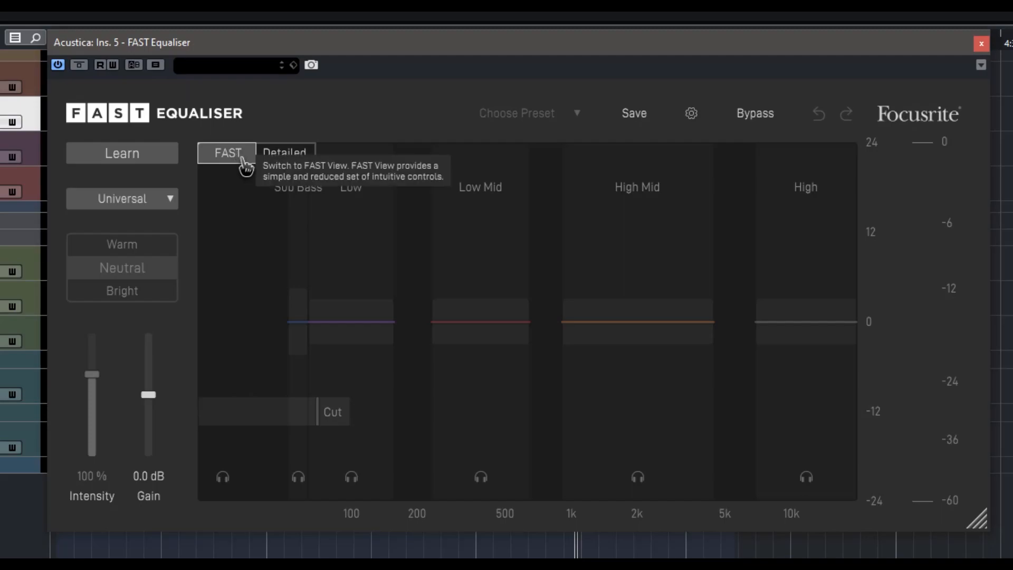
click(278, 154)
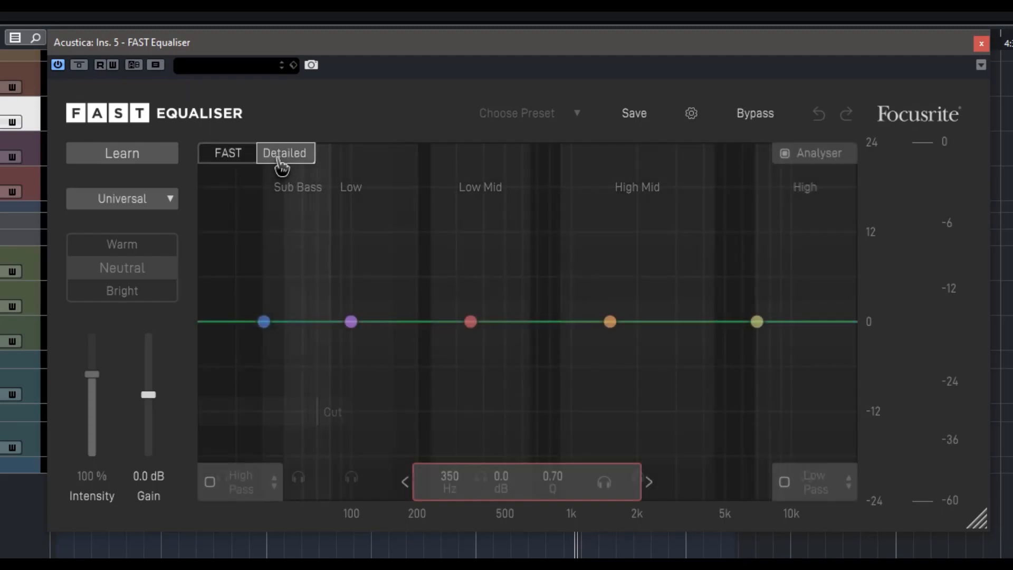
click(216, 161)
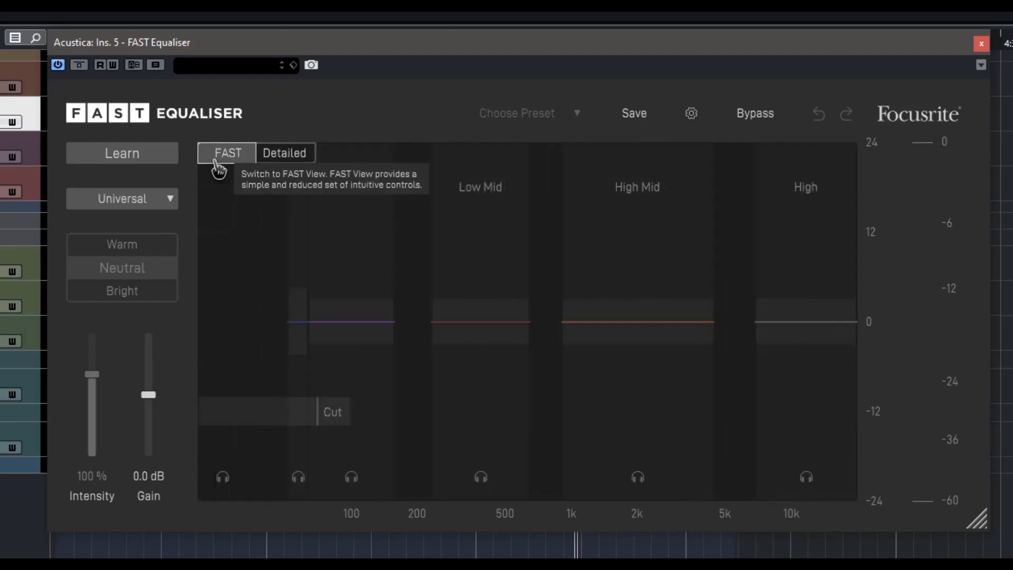
click(169, 207)
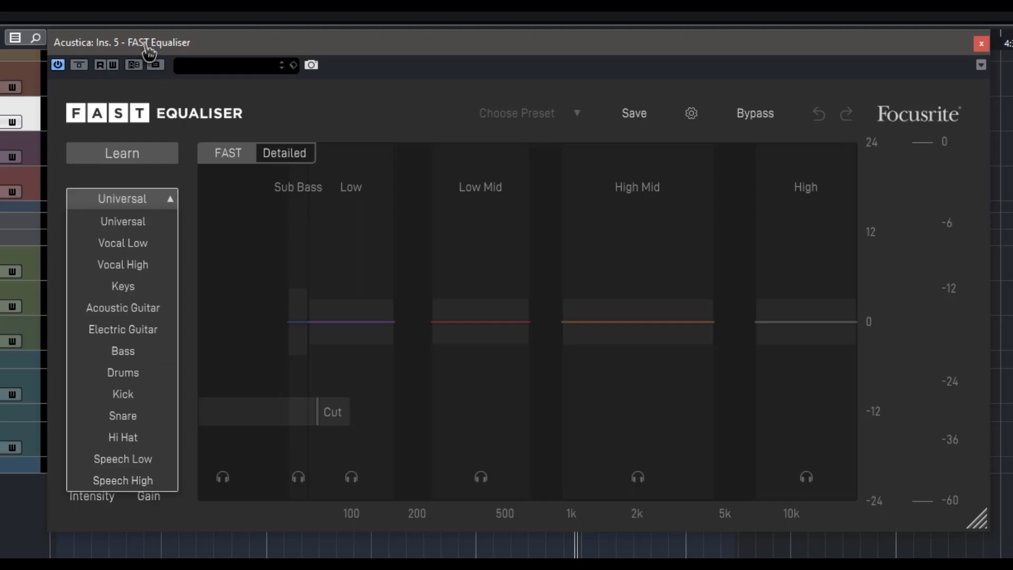
click(173, 196)
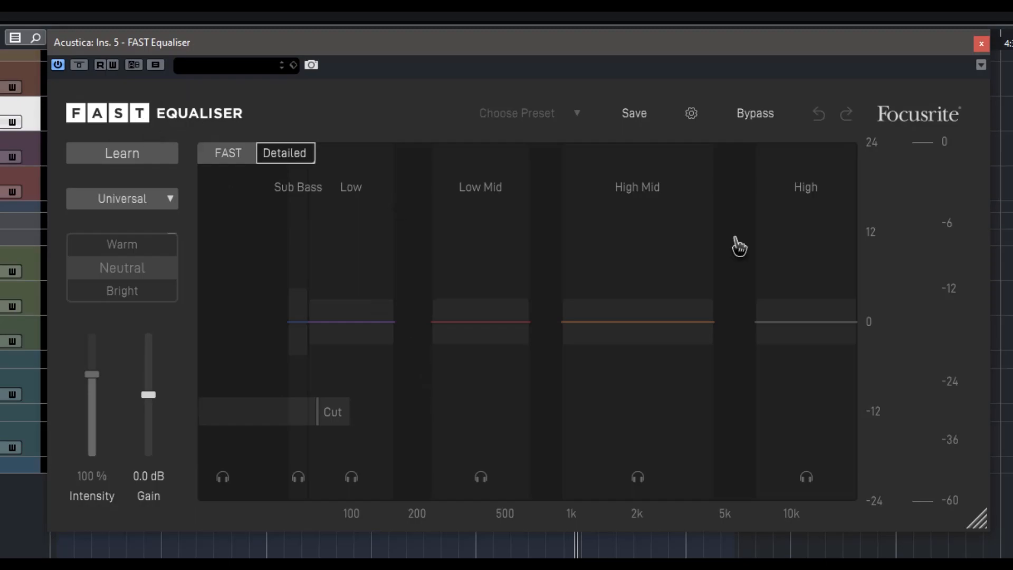
Step: Play the Acustica track from near its start with the equaliser bypassed, and re-enable the equaliser during playback
click(755, 116)
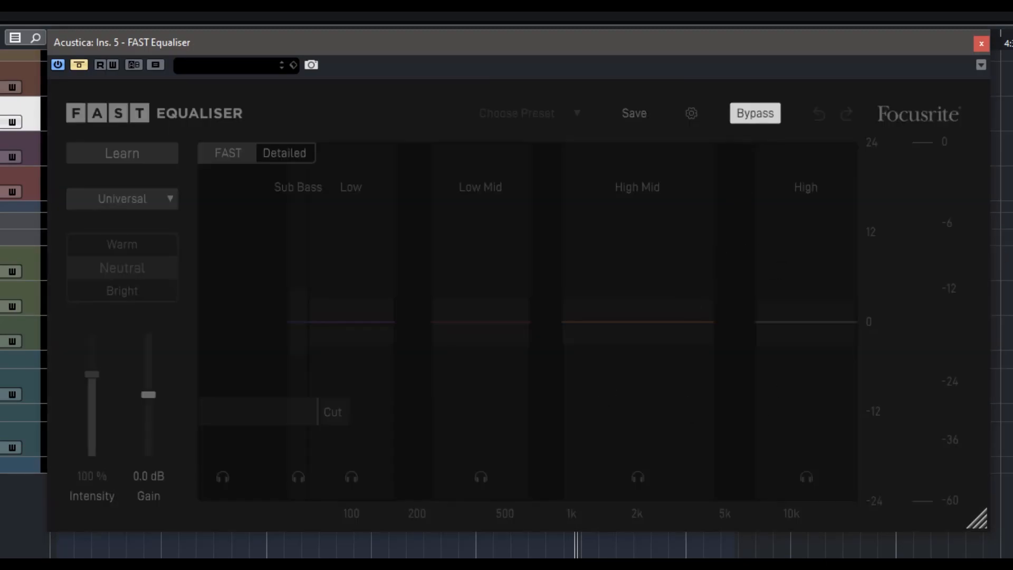
click(359, 554)
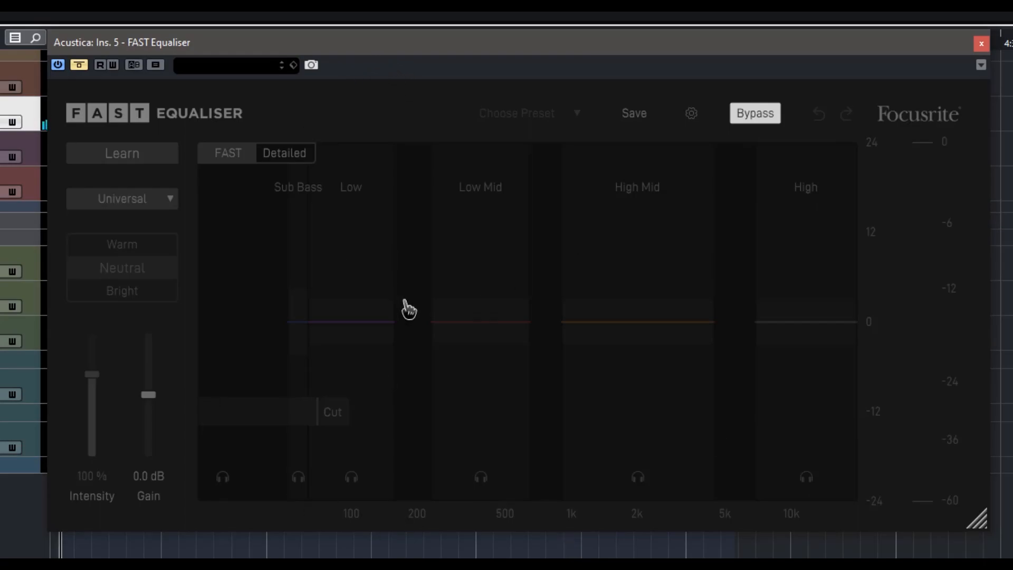
click(769, 117)
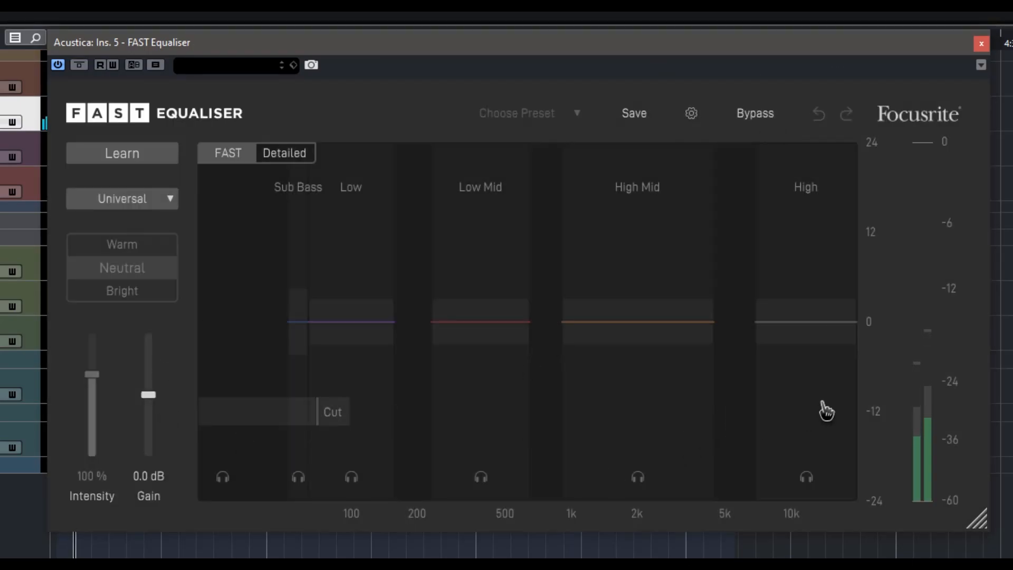
Step: Set the instrument profile to Acoustic Guitar and run Learn on the playing track
click(161, 214)
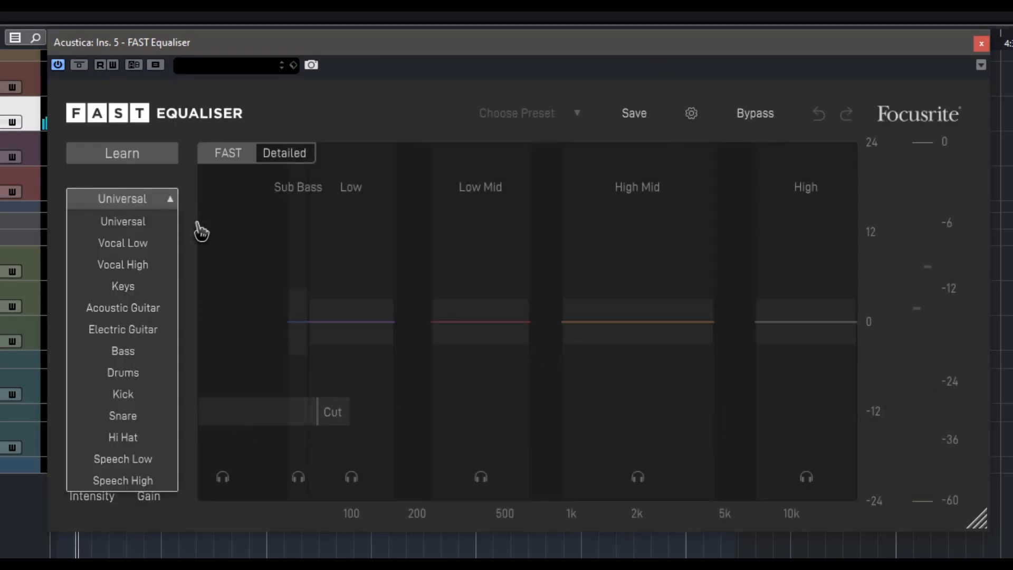
click(135, 312)
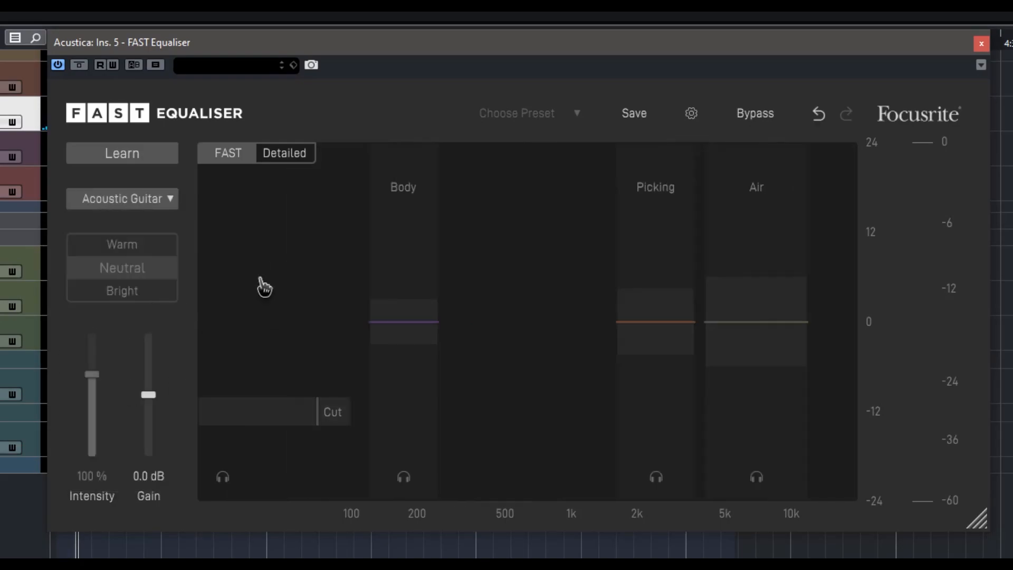
click(121, 154)
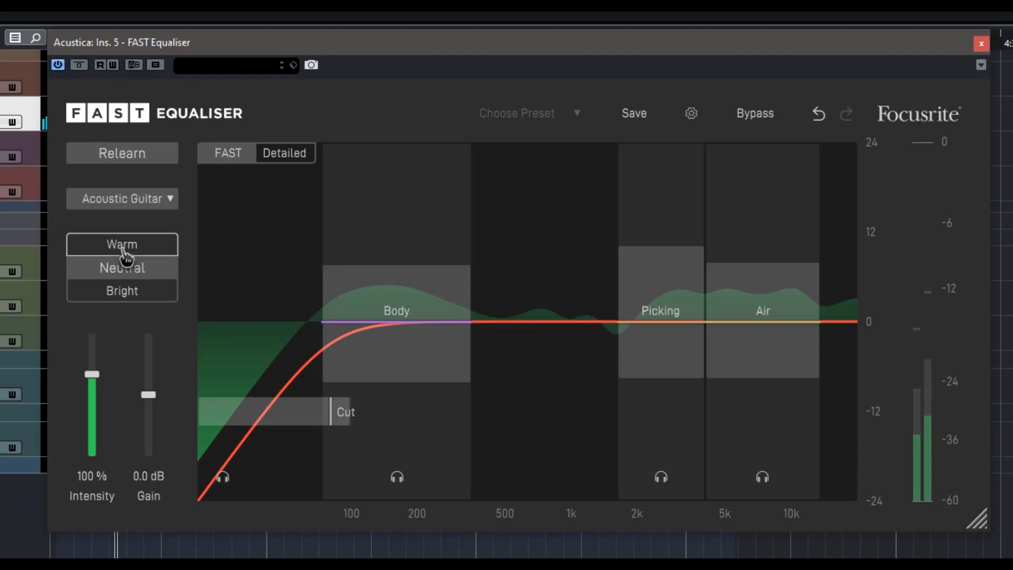
Step: Audition the Warm and Bright flavours against Neutral, and return to the Neutral flavour
click(101, 246)
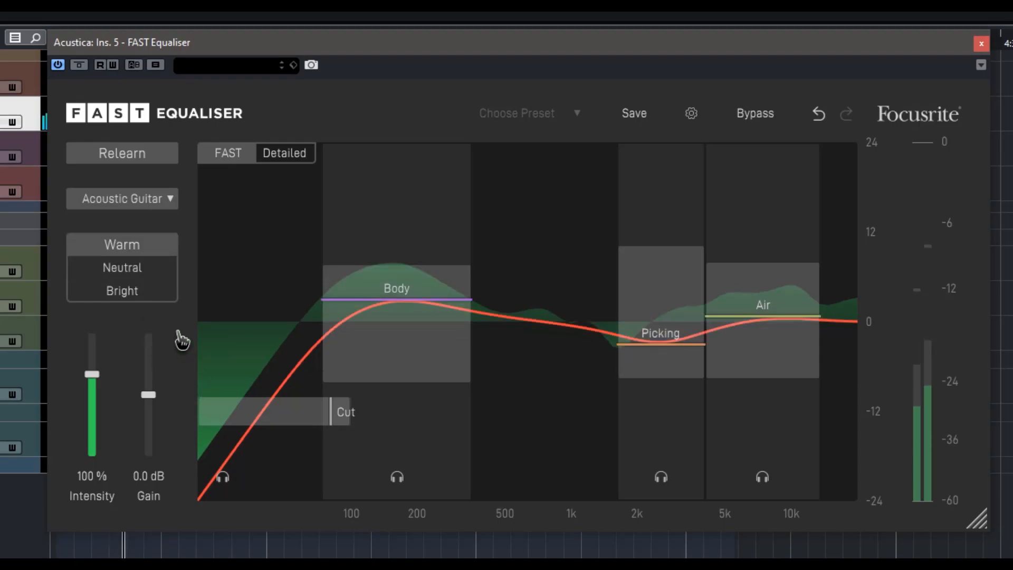
click(153, 277)
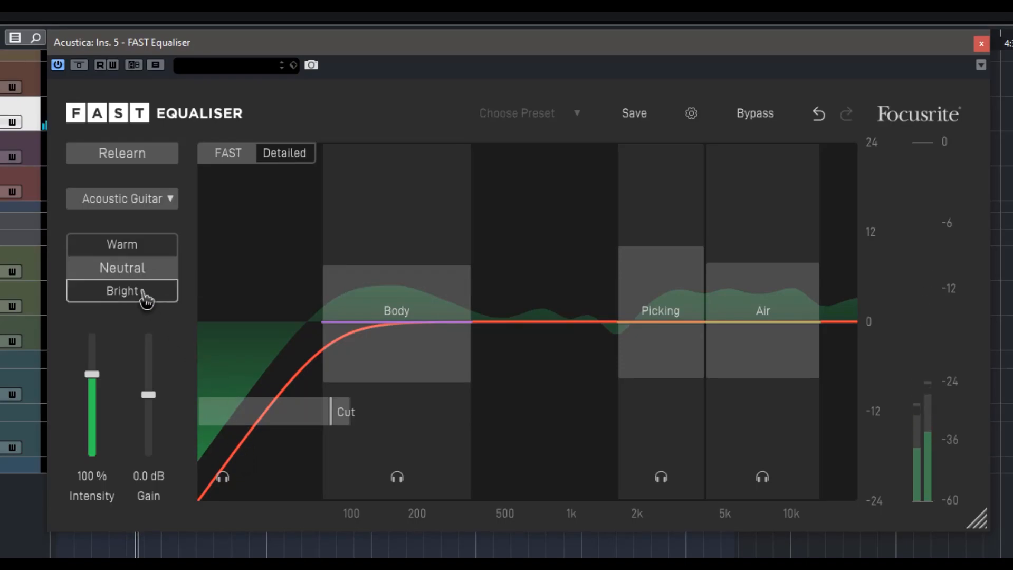
click(145, 293)
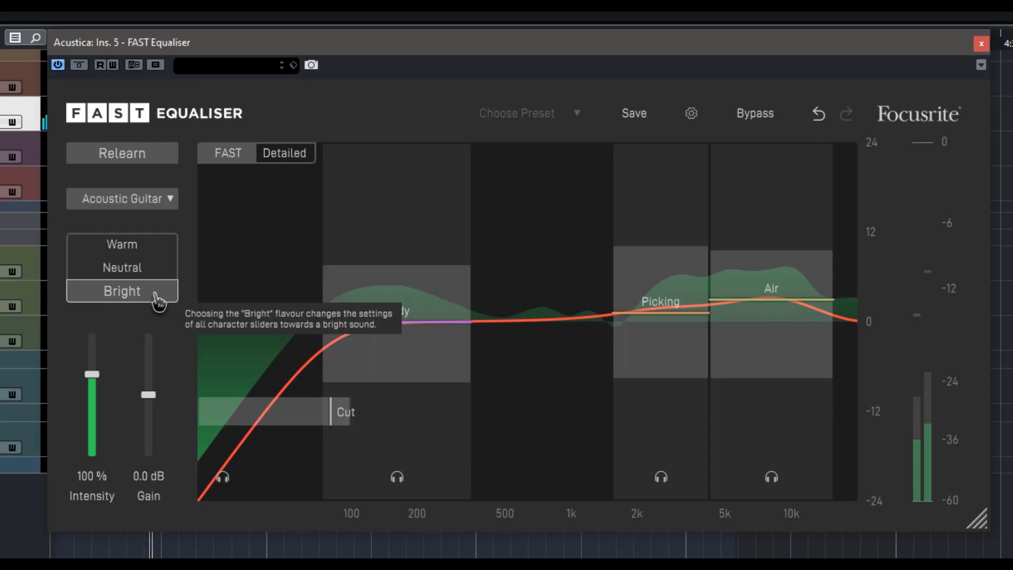
click(132, 274)
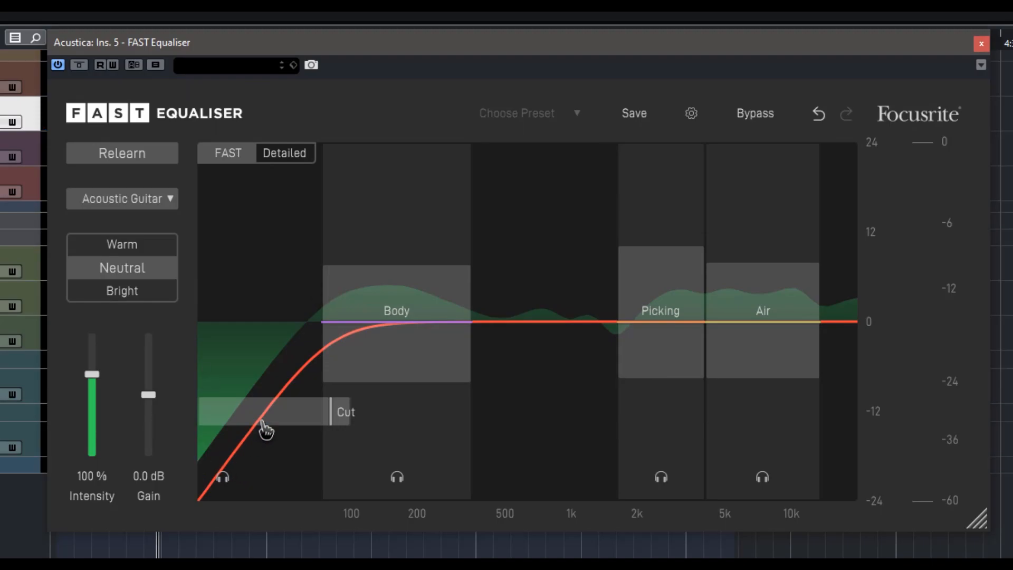
Step: Raise the low-end Cut slider to about 99 Hz
drag(351, 423, 418, 429)
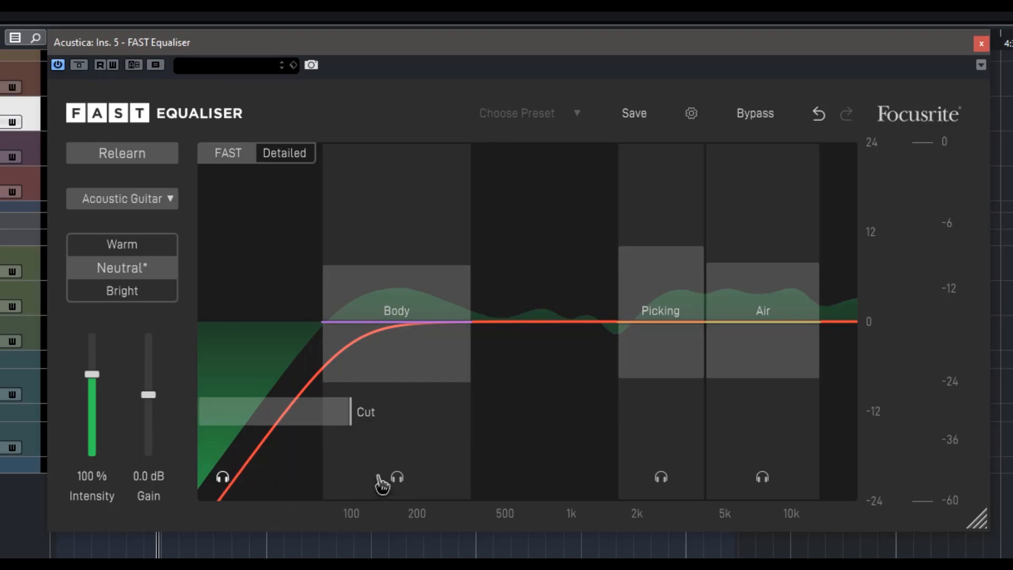
drag(348, 422, 385, 403)
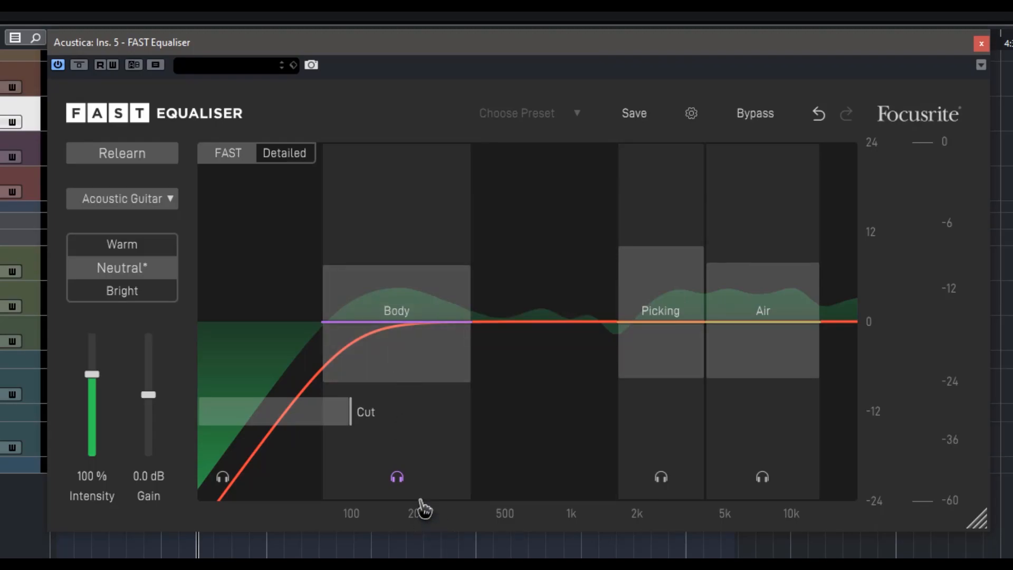
Step: Solo the Body and Picking bands in turn during playback and boost each one slightly
key(space)
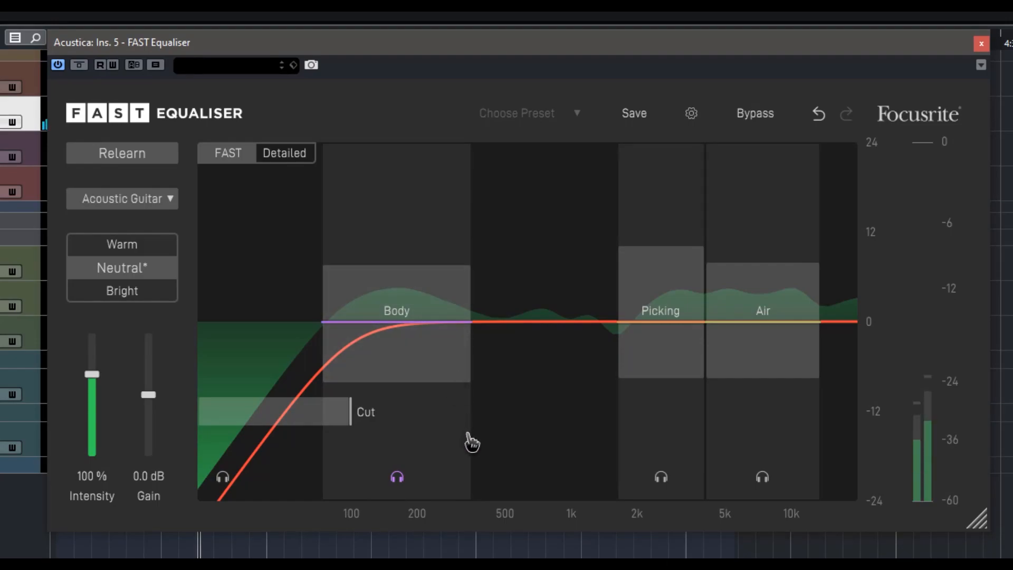
mouse_move(411, 322)
mouse_down()
mouse_move(407, 268)
mouse_move(403, 355)
mouse_move(416, 410)
mouse_move(410, 310)
mouse_up()
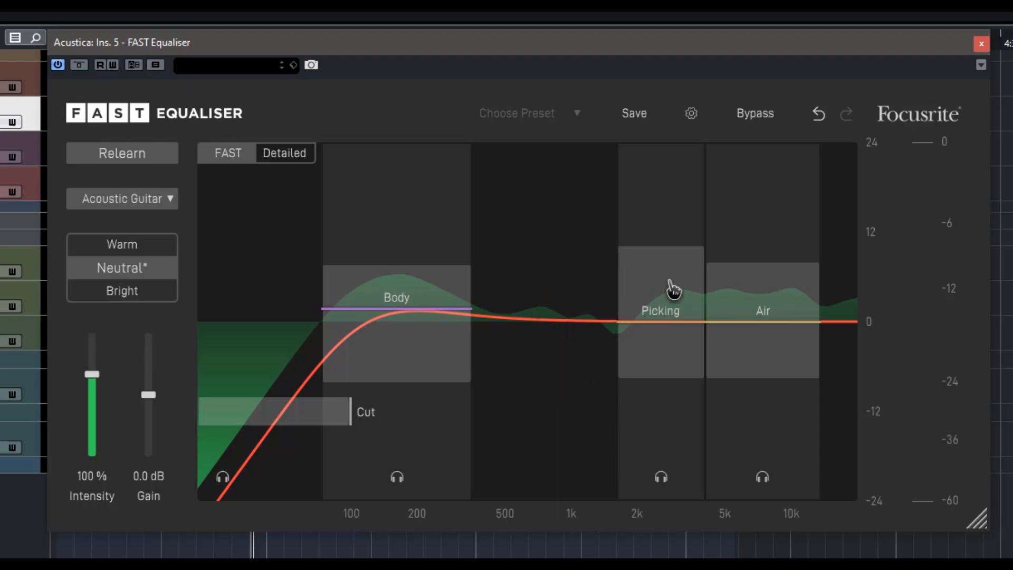
click(660, 479)
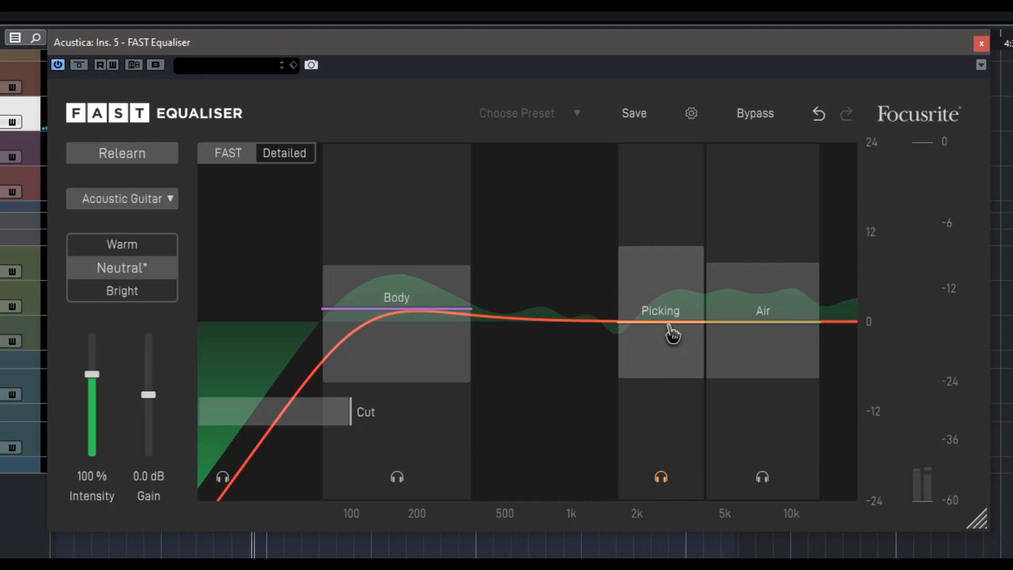
mouse_move(674, 323)
mouse_down()
mouse_move(672, 256)
mouse_move(670, 385)
mouse_move(670, 306)
mouse_up()
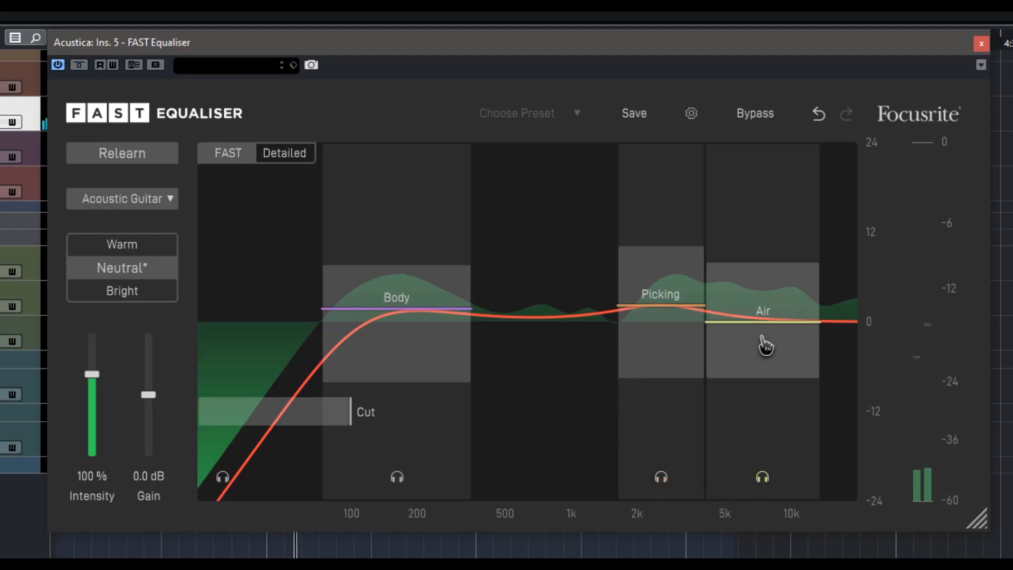
Step: Rebalance the character bands by ear, boosting Body to about 2.7 dB, lowering Picking below 0 dB and raising Air slightly above 0 dB
drag(768, 321, 770, 382)
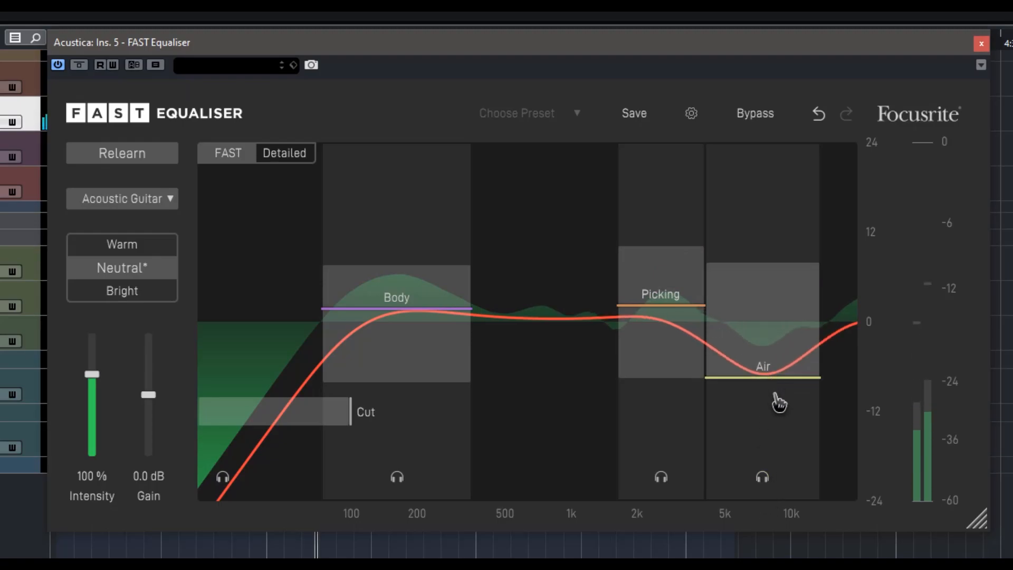
drag(769, 371, 782, 307)
drag(683, 321, 659, 372)
drag(413, 310, 482, 312)
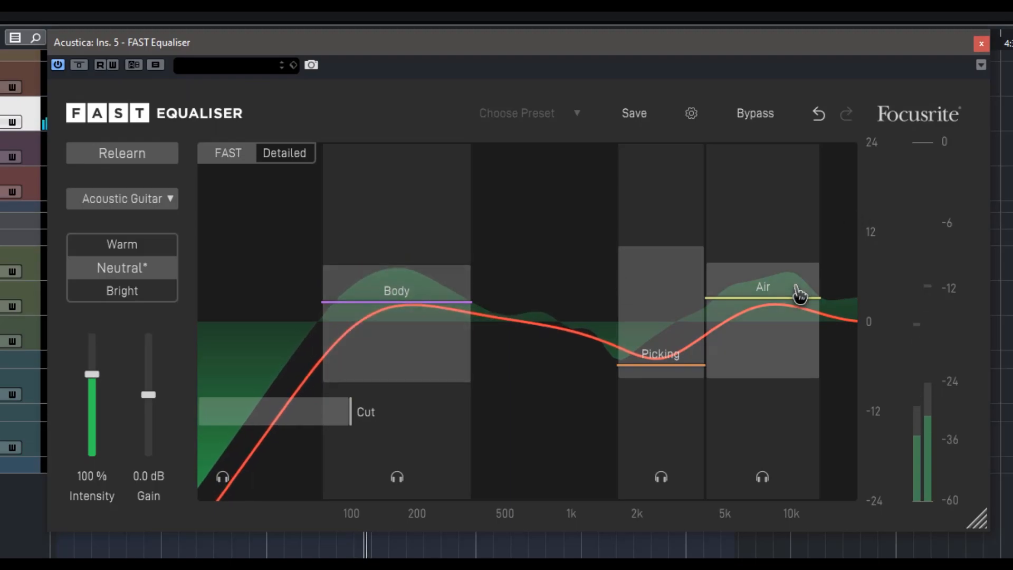
drag(797, 290, 783, 319)
drag(667, 374, 663, 357)
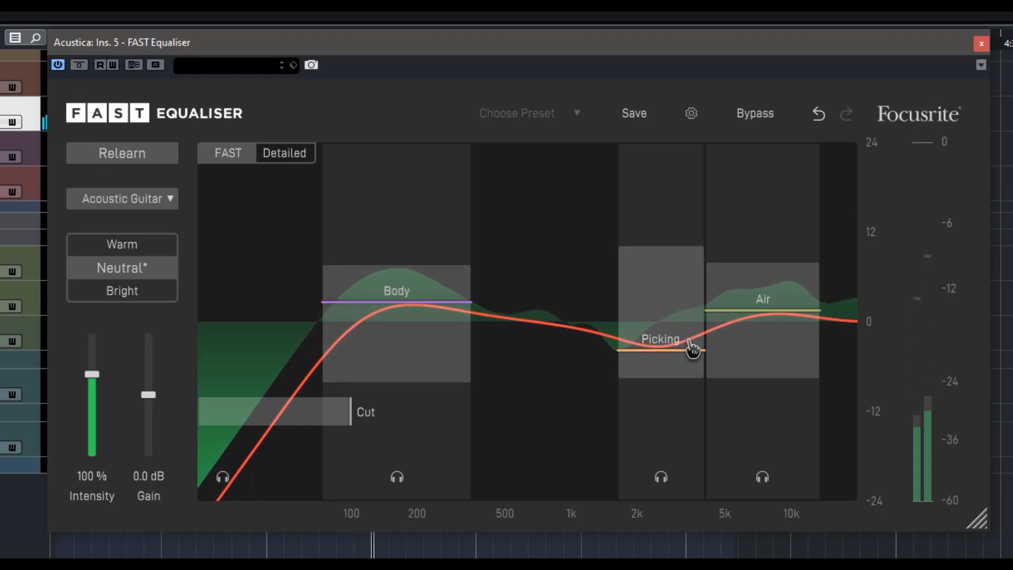
drag(760, 325, 760, 319)
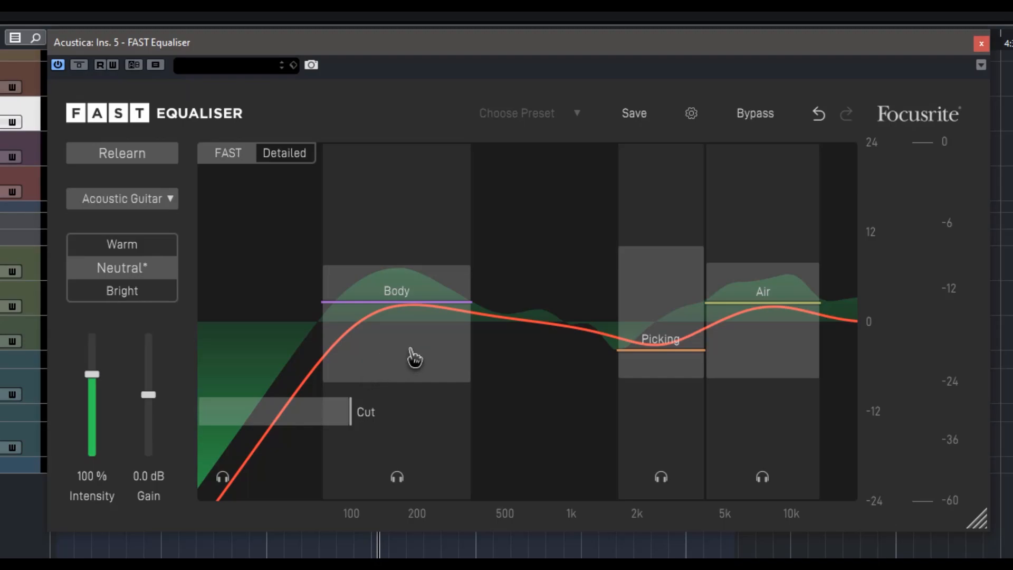
mouse_move(355, 417)
mouse_down()
mouse_move(288, 422)
mouse_move(370, 423)
mouse_up()
Step: Compare the FAST and Detailed views of the adjusted curve and stay in the Detailed view
click(291, 154)
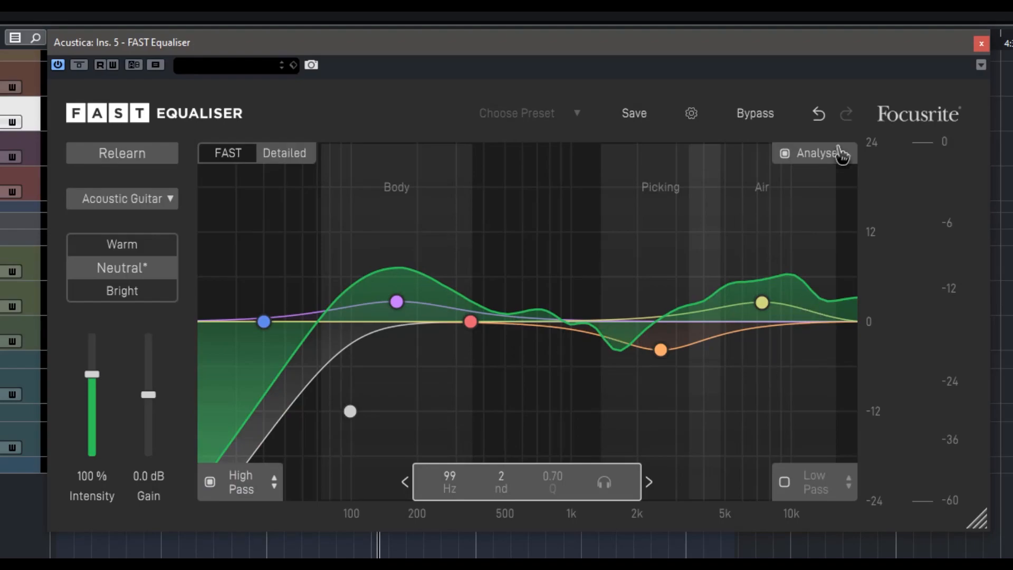
click(217, 158)
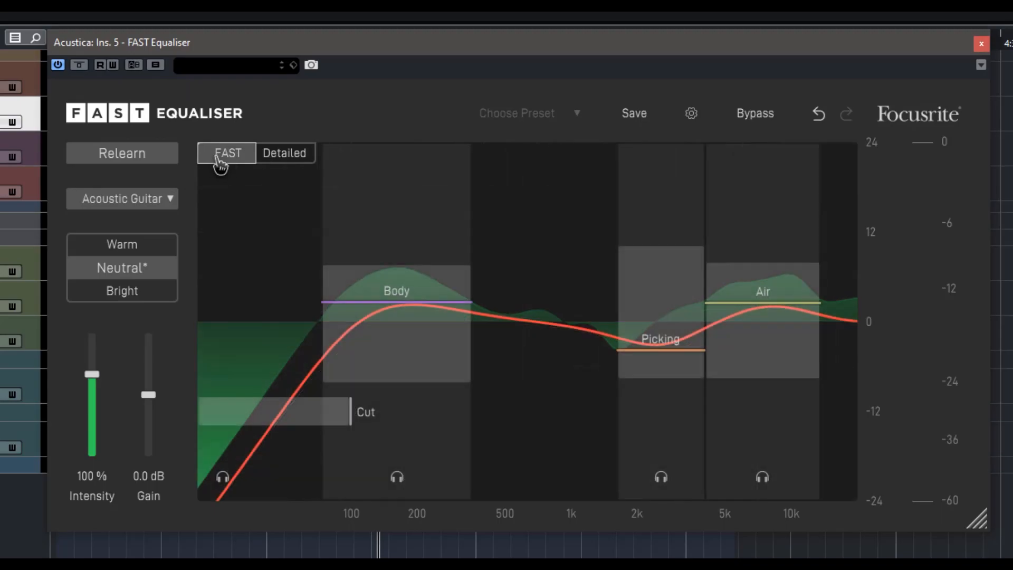
click(293, 157)
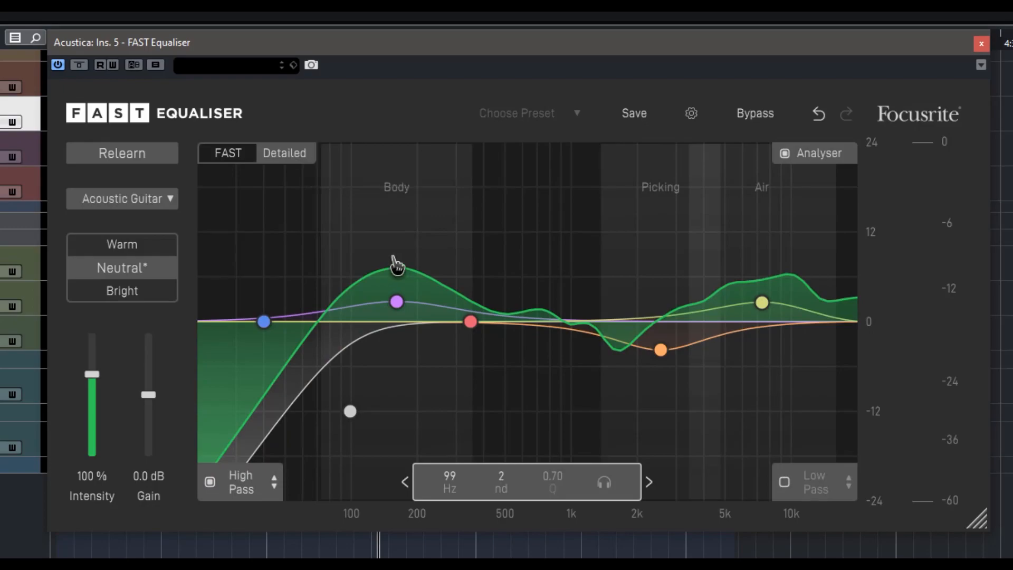
Step: Set the Body band's node to about 153 Hz with a gain of about -5.1 dB
click(397, 305)
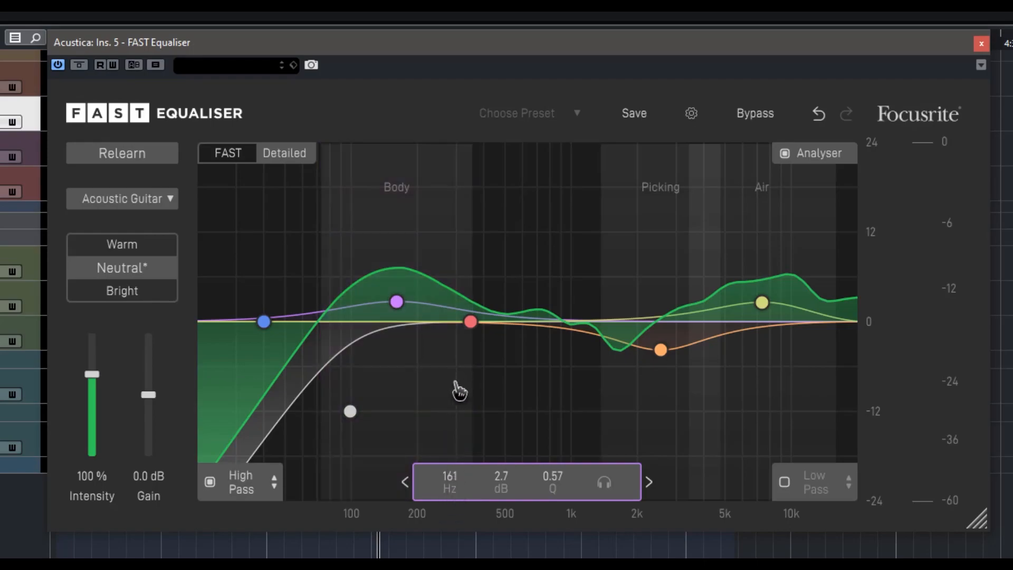
mouse_move(452, 483)
mouse_down()
mouse_move(450, 471)
mouse_move(452, 497)
mouse_up()
drag(525, 490, 494, 451)
drag(504, 510, 511, 559)
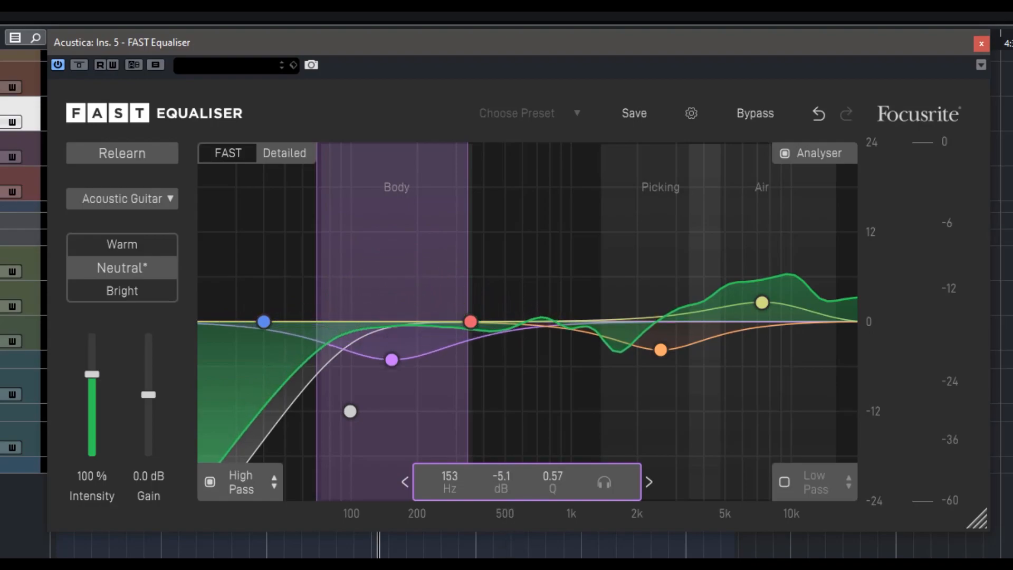
Step: Set the Body band to about 134 Hz with a gain of -5.8 dB and a Q of 0.57
mouse_move(396, 372)
mouse_down()
mouse_move(400, 425)
mouse_move(397, 344)
mouse_move(410, 360)
mouse_move(406, 378)
mouse_up()
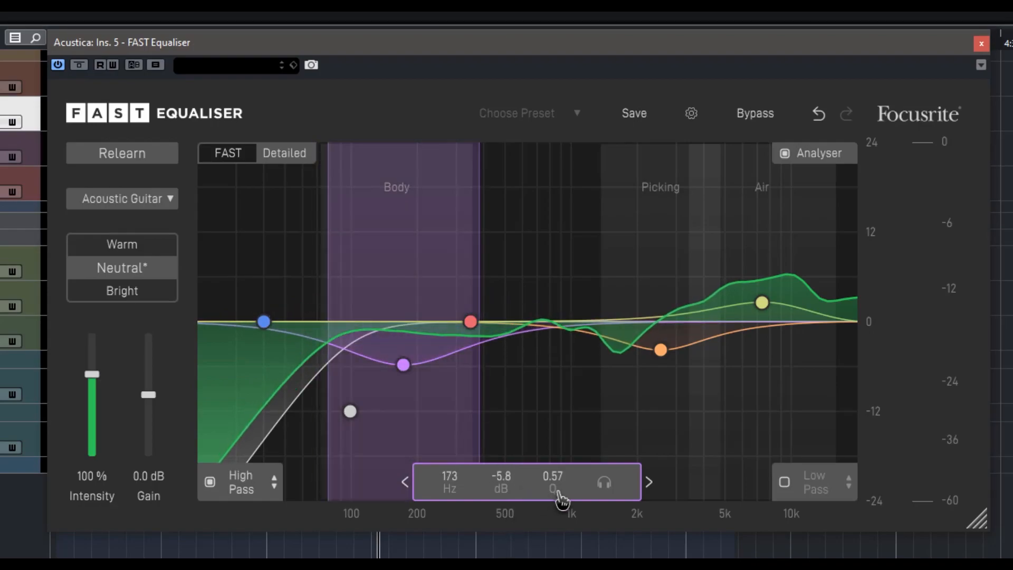
mouse_move(555, 475)
mouse_down()
mouse_move(559, 489)
mouse_move(553, 482)
mouse_up()
drag(450, 481, 453, 496)
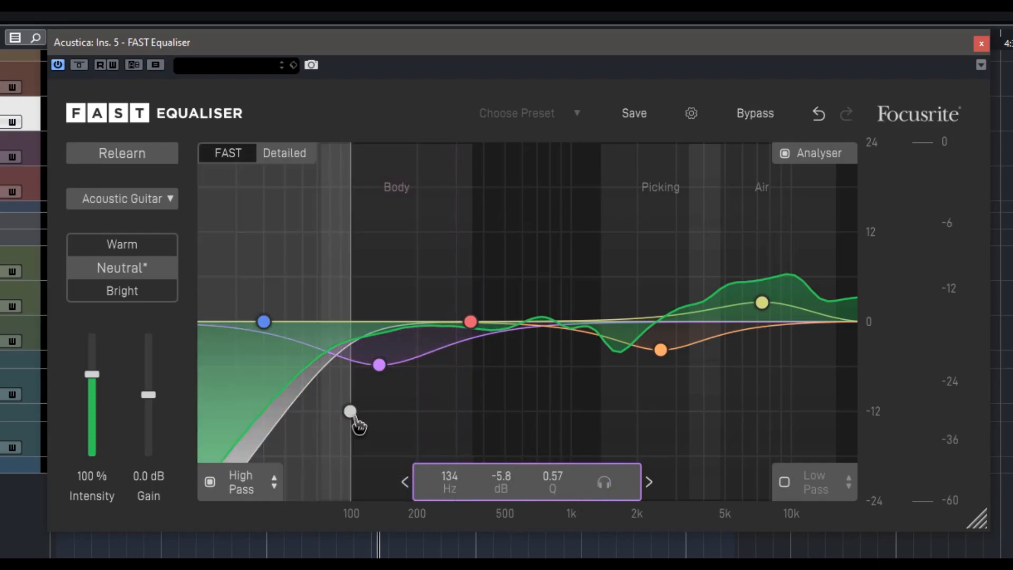
Step: Toggle the high-pass and low-pass filters, leaving only the high pass on, and boost the lowest band to about 4 dB
click(211, 483)
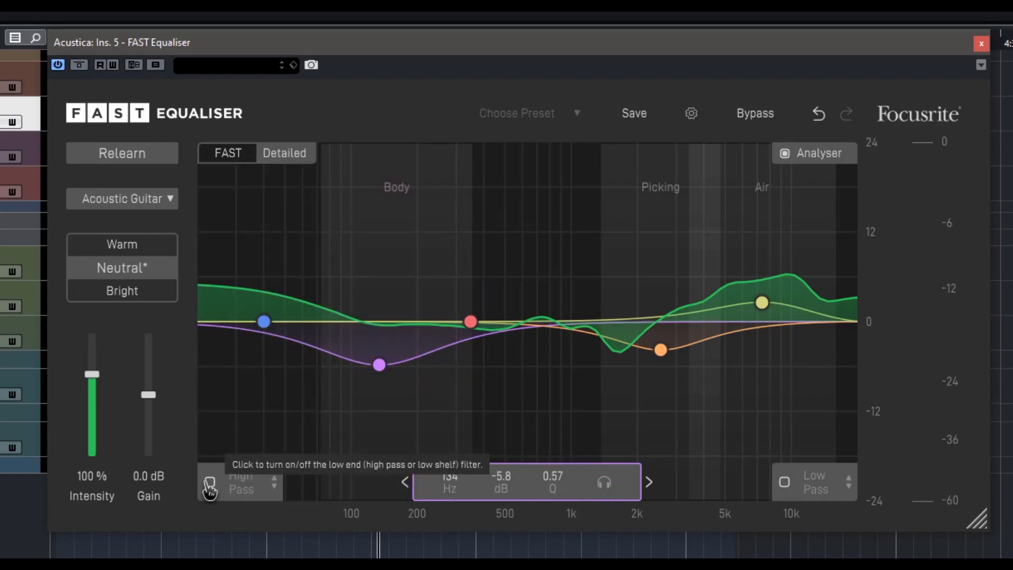
click(210, 483)
click(210, 483)
drag(264, 322, 261, 291)
click(213, 484)
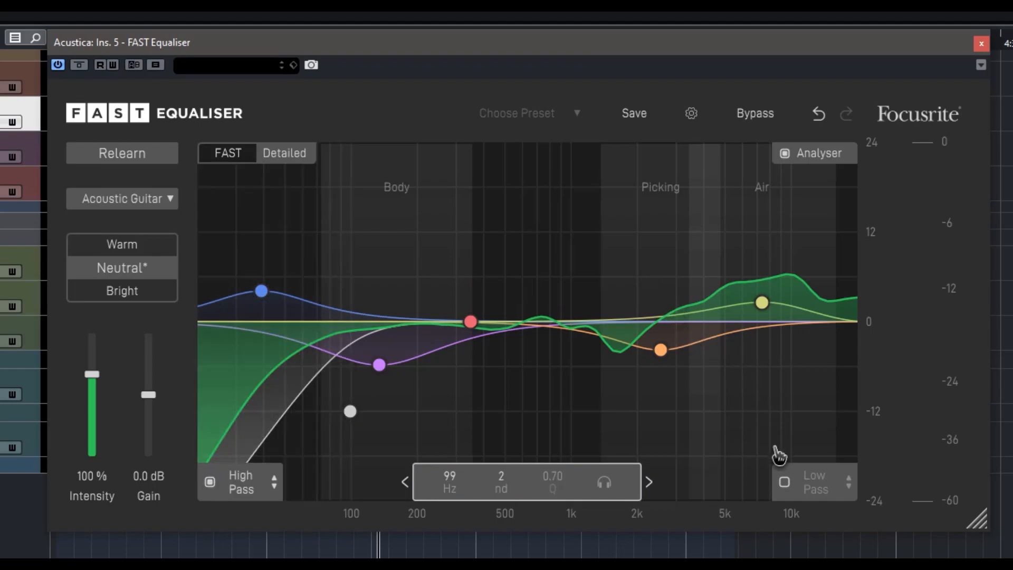
click(785, 483)
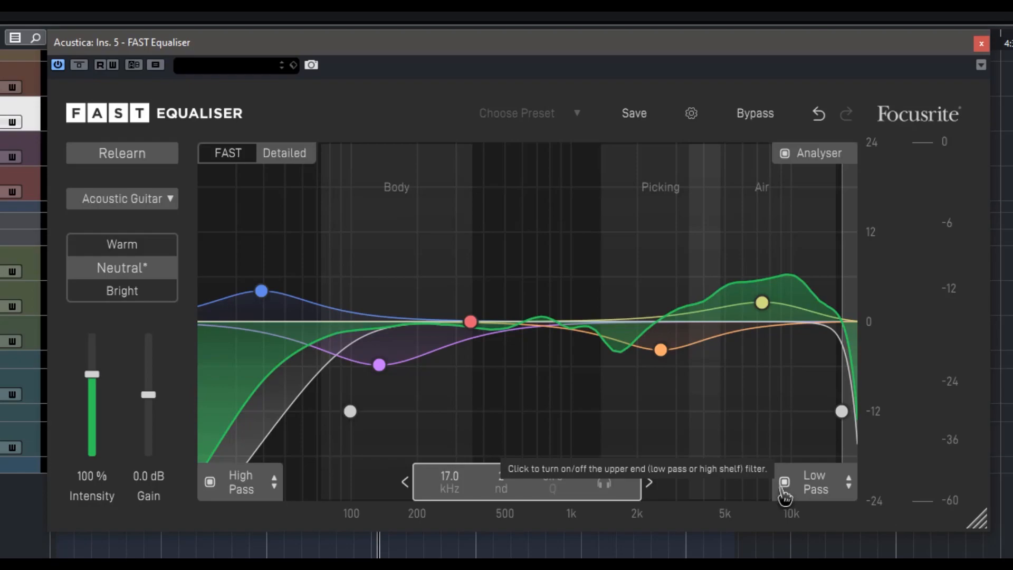
click(785, 488)
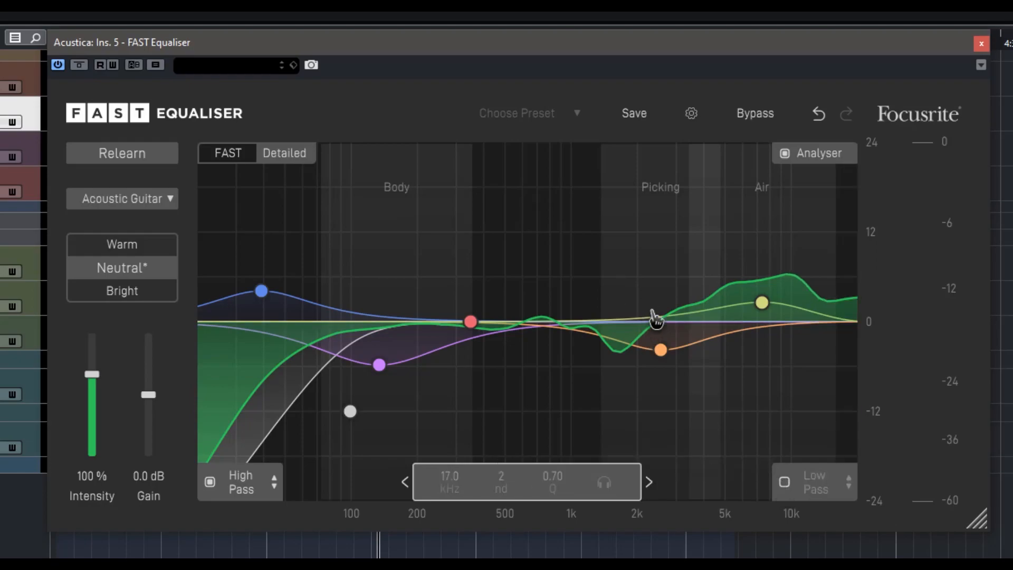
Step: Set the Picking band to about 2.7 kHz, -2.2 dB and Q 0.79, and select the Air band
mouse_move(666, 353)
mouse_down()
mouse_move(669, 381)
mouse_move(665, 299)
mouse_move(665, 341)
mouse_move(654, 346)
mouse_move(699, 351)
mouse_move(672, 351)
mouse_up()
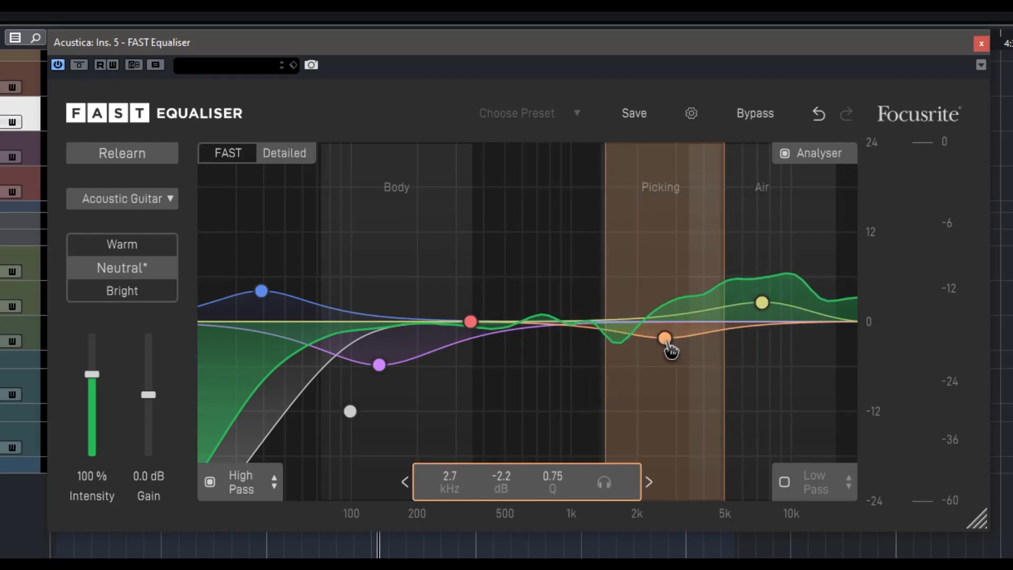
mouse_move(564, 481)
mouse_down()
mouse_move(585, 492)
mouse_move(565, 480)
mouse_up()
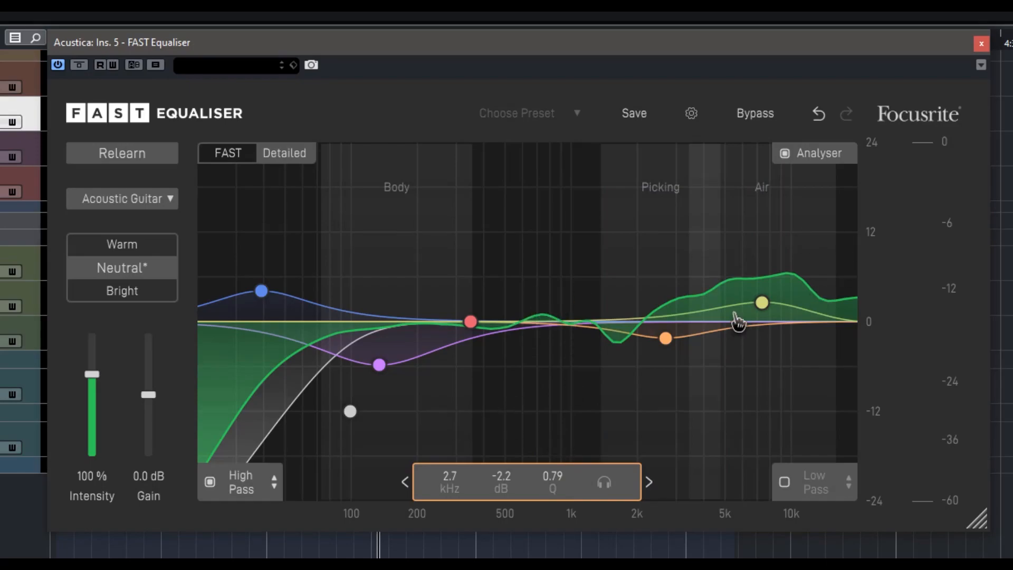
click(762, 302)
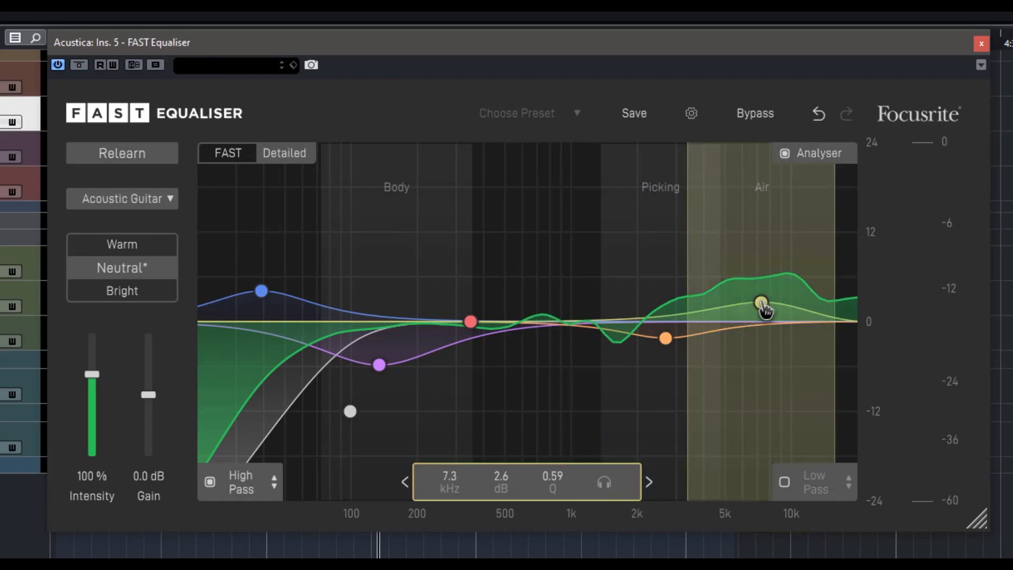
Step: Toggle the analyser during playback to compare the display, leave it on and stop playback
click(785, 157)
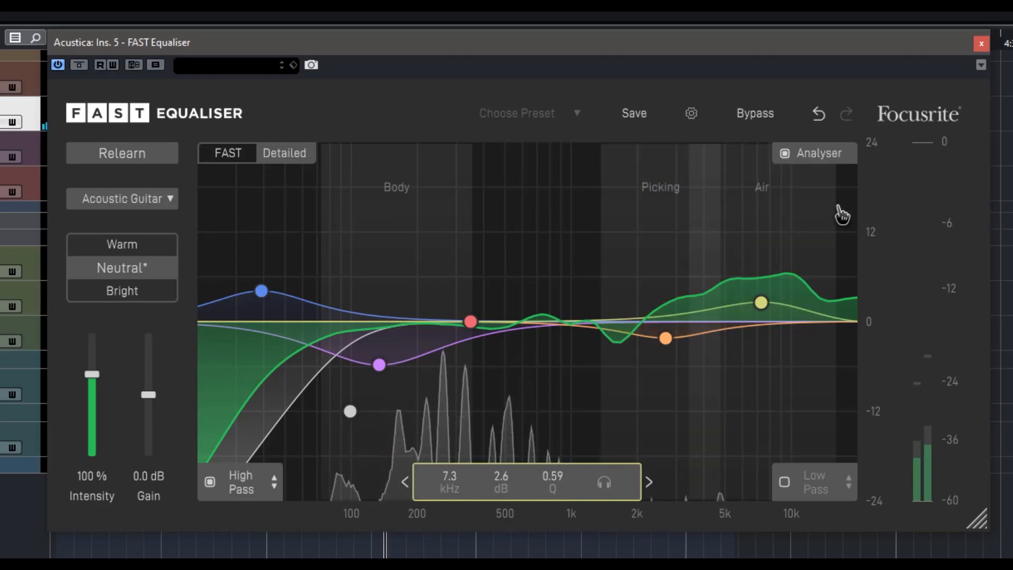
click(786, 157)
click(787, 158)
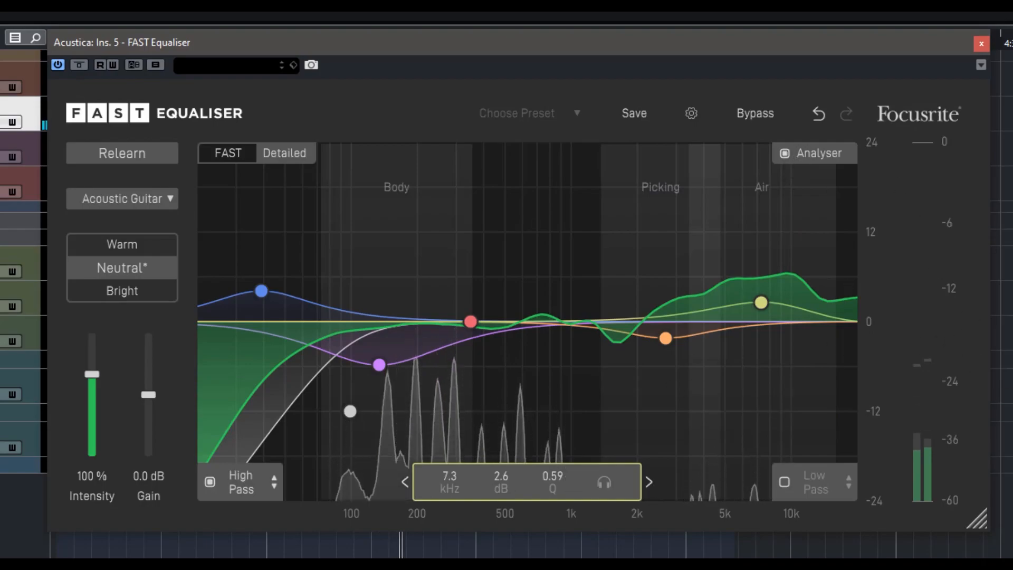
key(space)
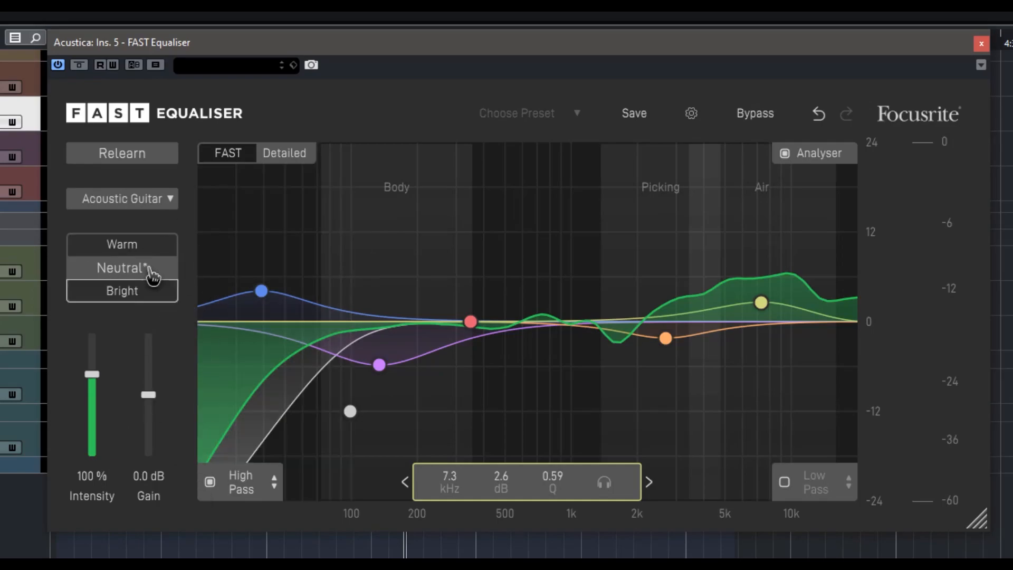
Step: Compare the Warm style at 0 % and 150 % intensity with the Neutral style at 110 %
click(129, 248)
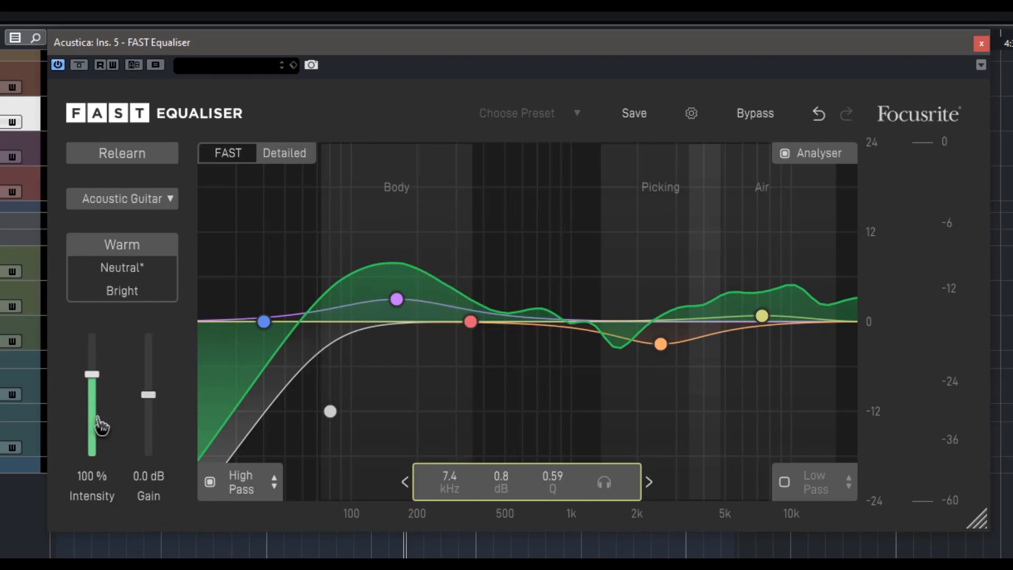
drag(98, 387, 98, 481)
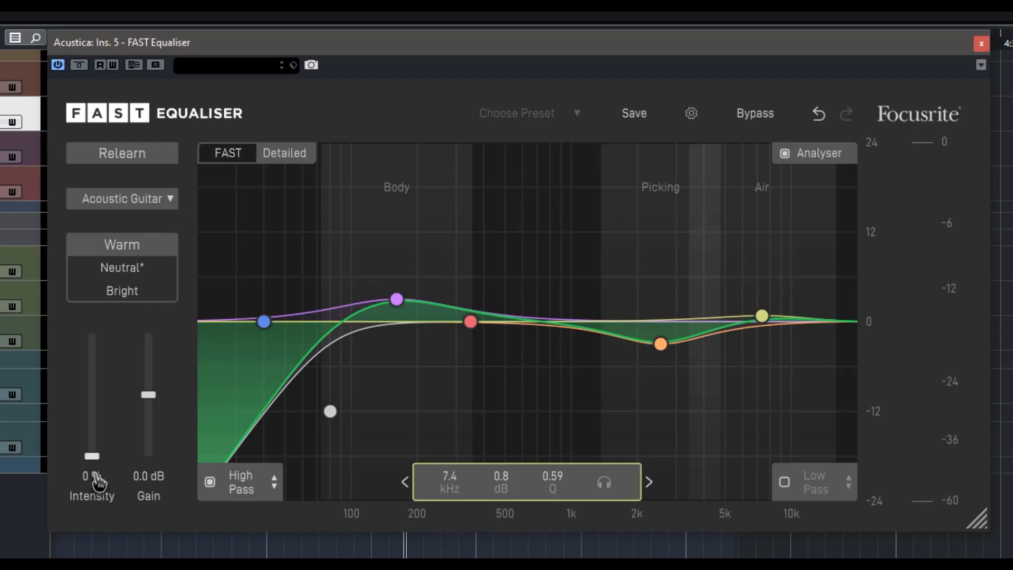
drag(99, 477, 95, 335)
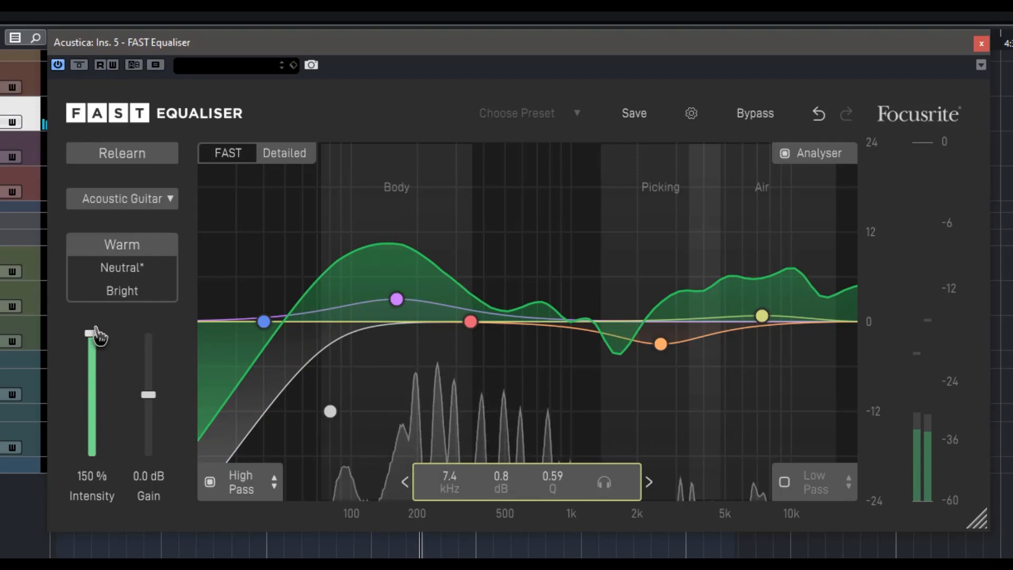
click(160, 274)
drag(95, 339, 113, 364)
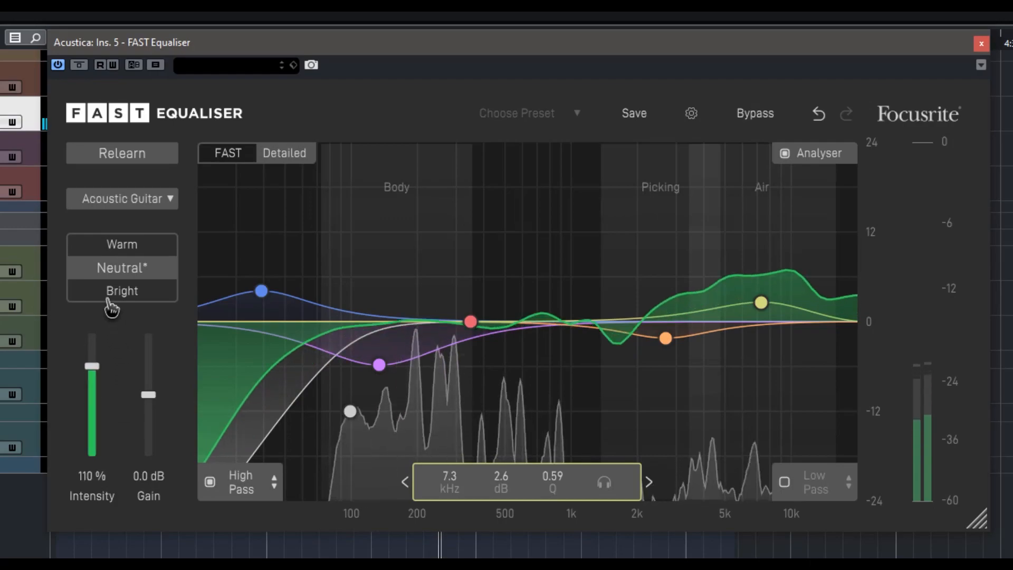
Step: Switch to the Bright style, try lower intensity and higher gain, and reset them to 100 % and 0.0 dB
click(126, 293)
drag(105, 381, 157, 400)
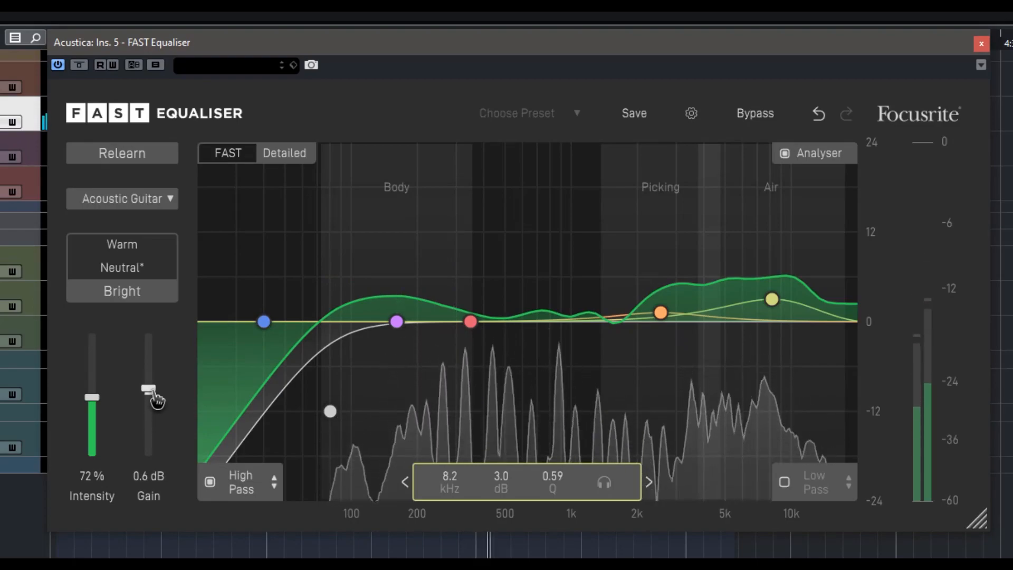
double_click(153, 391)
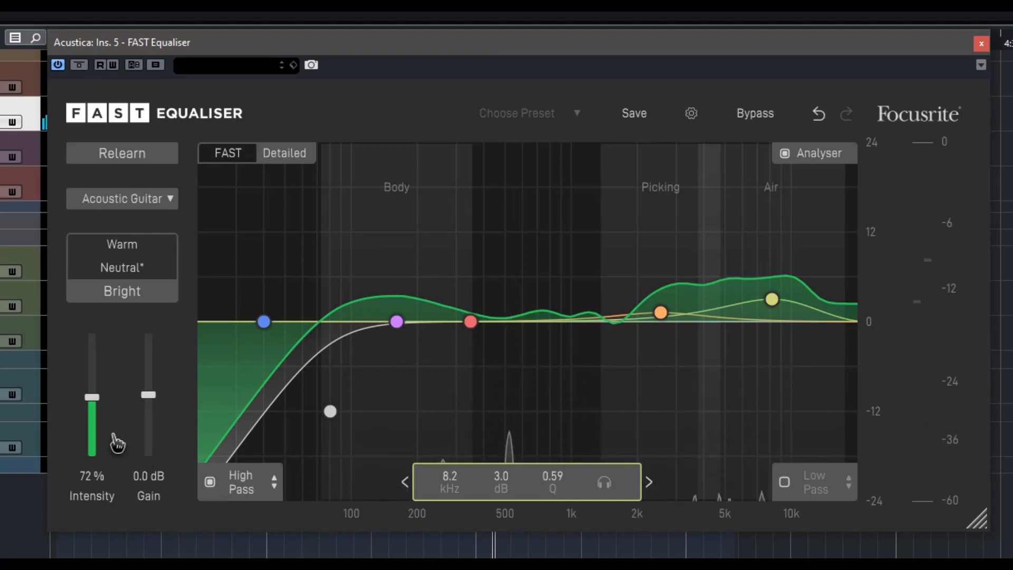
double_click(93, 404)
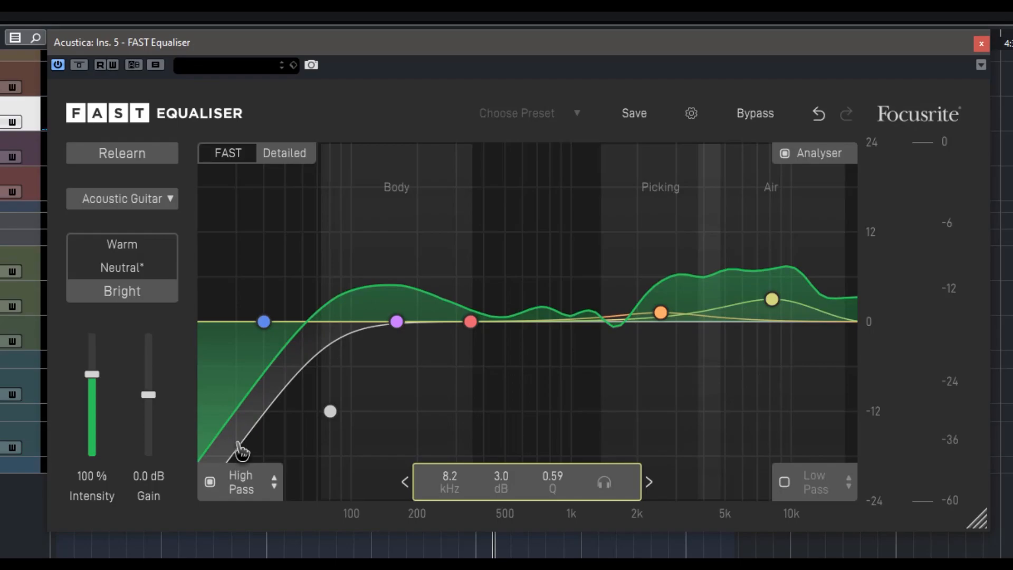
Step: View the Bright curve in the FAST view, return to the Detailed view and choose the Vocal Low profile
click(213, 154)
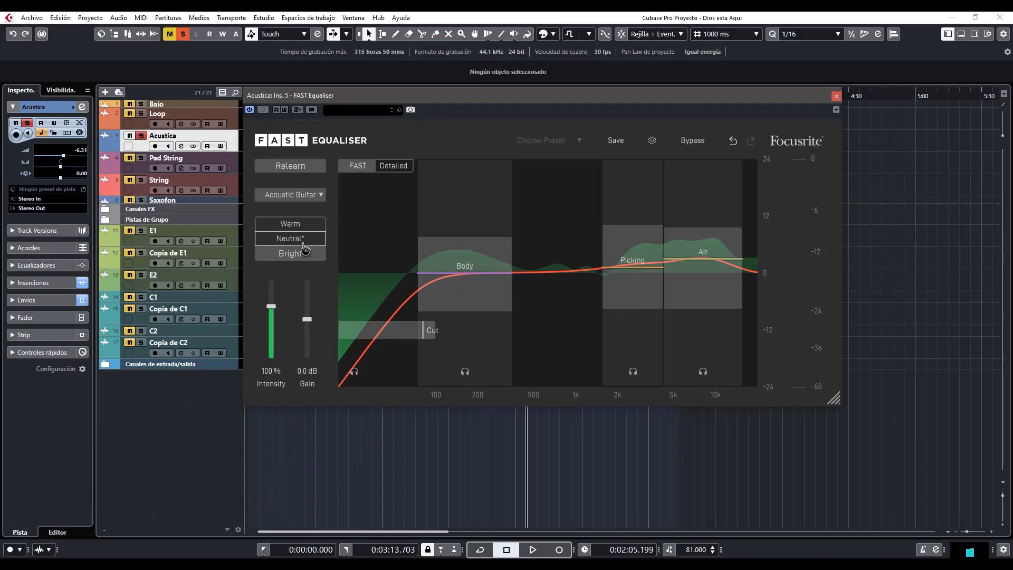
click(394, 166)
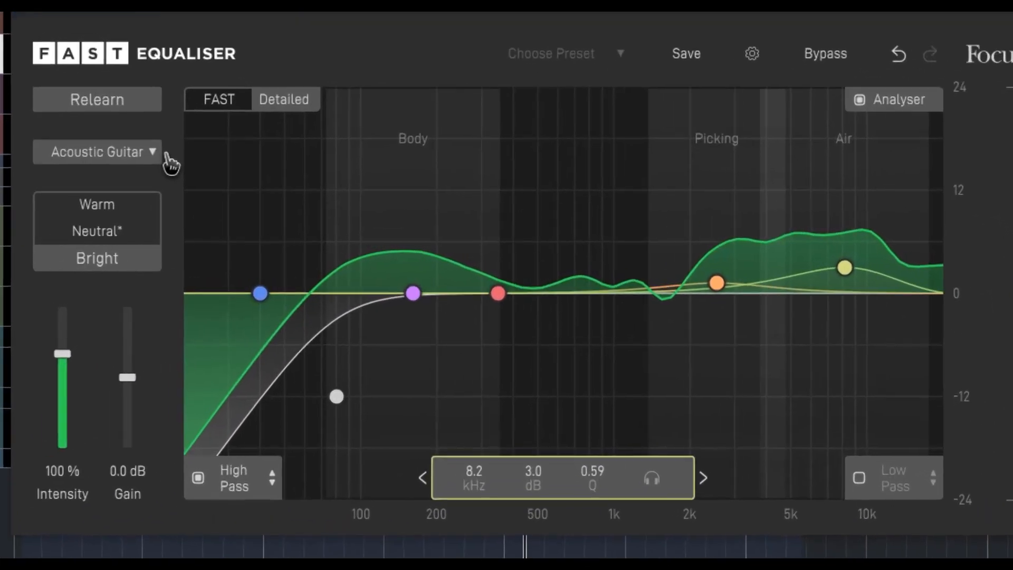
click(321, 196)
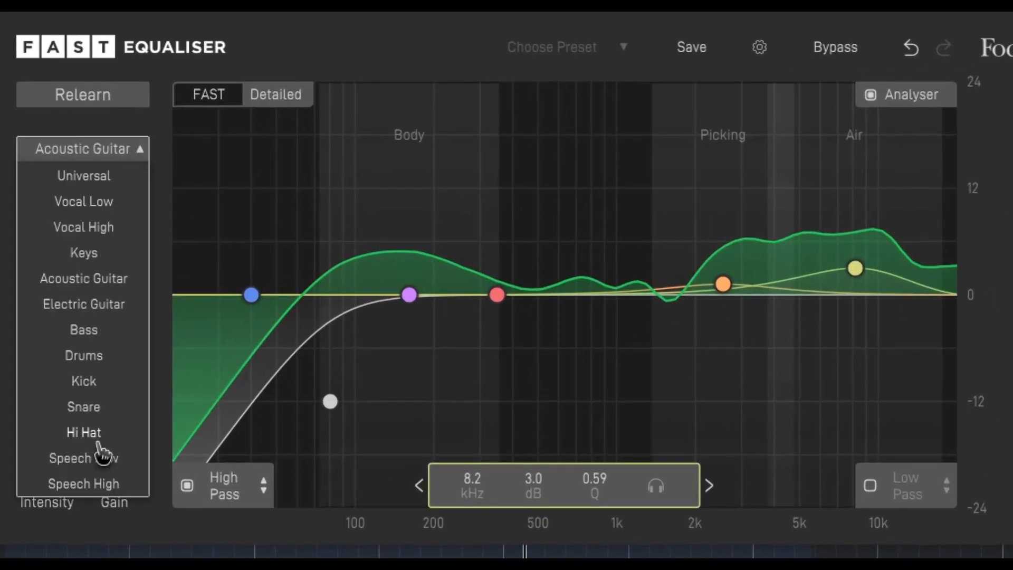
click(103, 214)
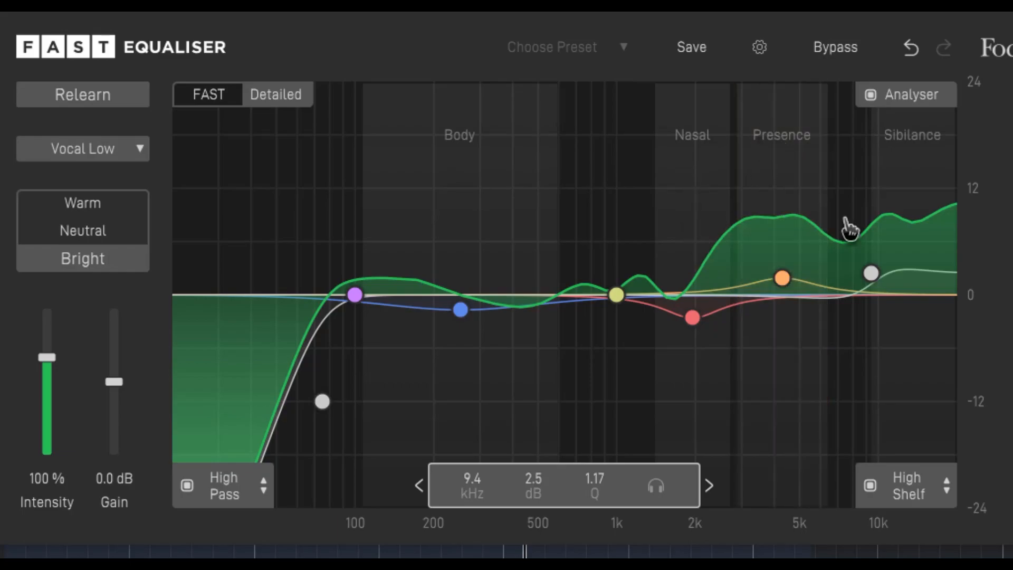
Step: Lower Sibilance to about -4 dB, Presence slightly below 0 dB and Nasal to about -7 dB, and raise Body to 2.6 dB
drag(872, 274, 878, 340)
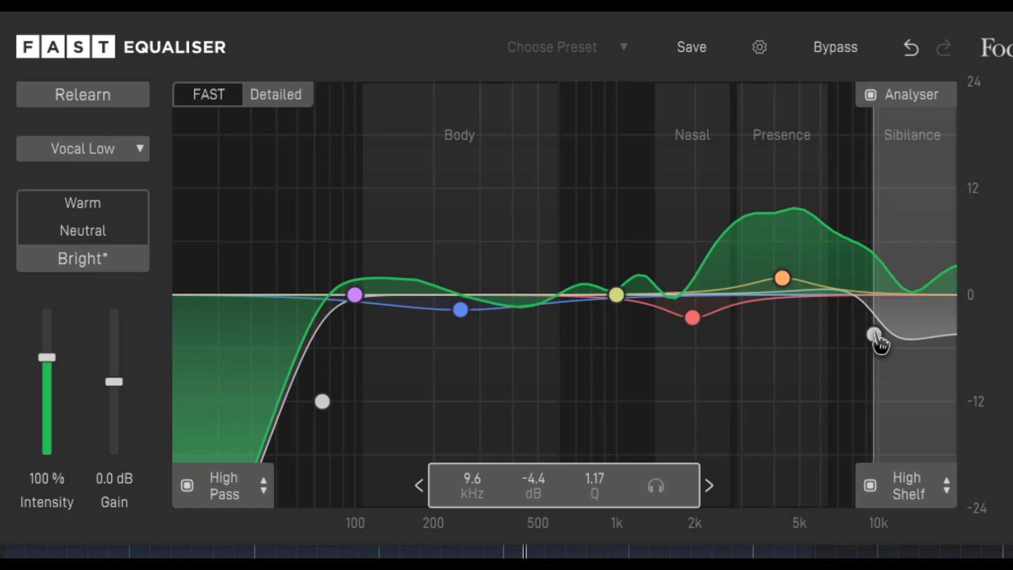
mouse_move(881, 344)
mouse_down()
mouse_move(867, 319)
mouse_move(871, 338)
mouse_up()
drag(785, 289, 791, 311)
drag(693, 321, 690, 362)
drag(461, 312, 463, 283)
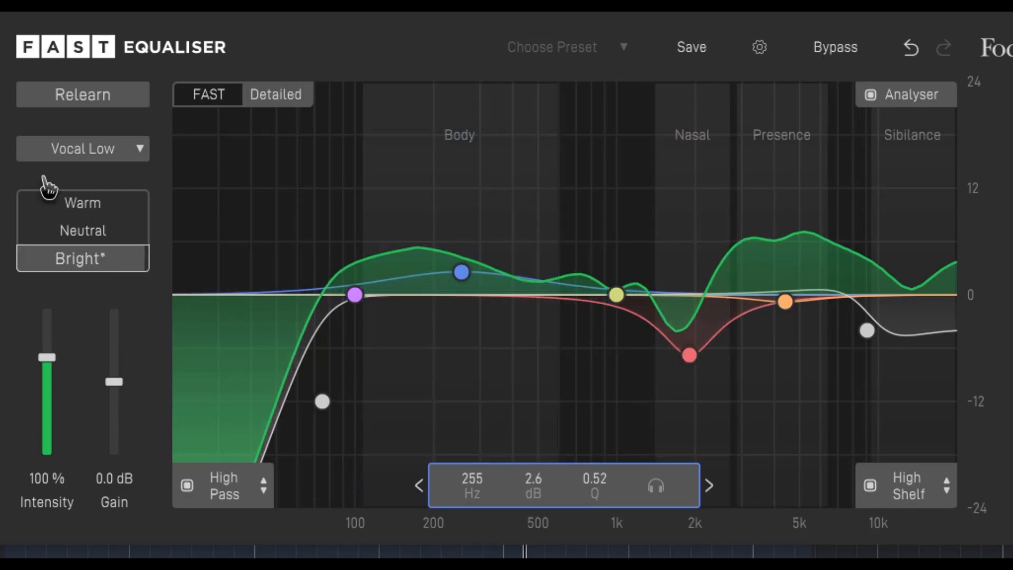
Step: Choose the Keys profile, lower Low Mid slightly and set High Mid to about 1.9 kHz with a 3.0 dB gain
click(129, 153)
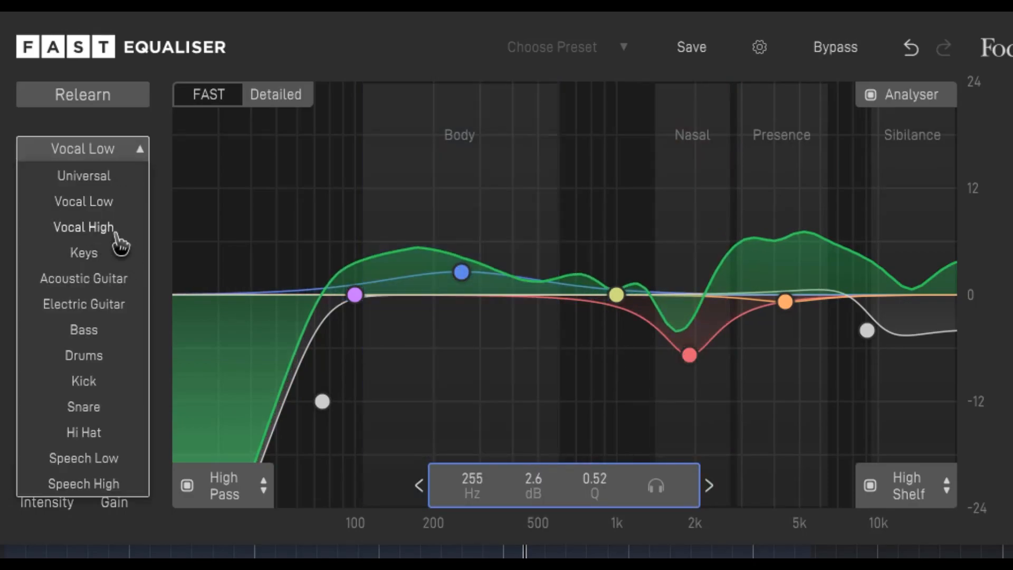
click(88, 254)
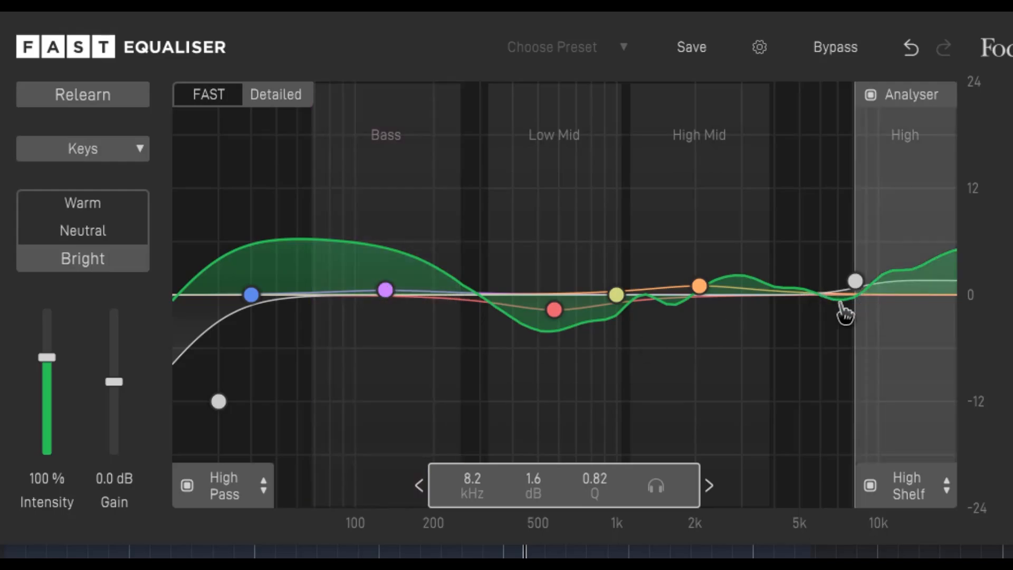
drag(554, 311, 558, 315)
drag(700, 286, 690, 269)
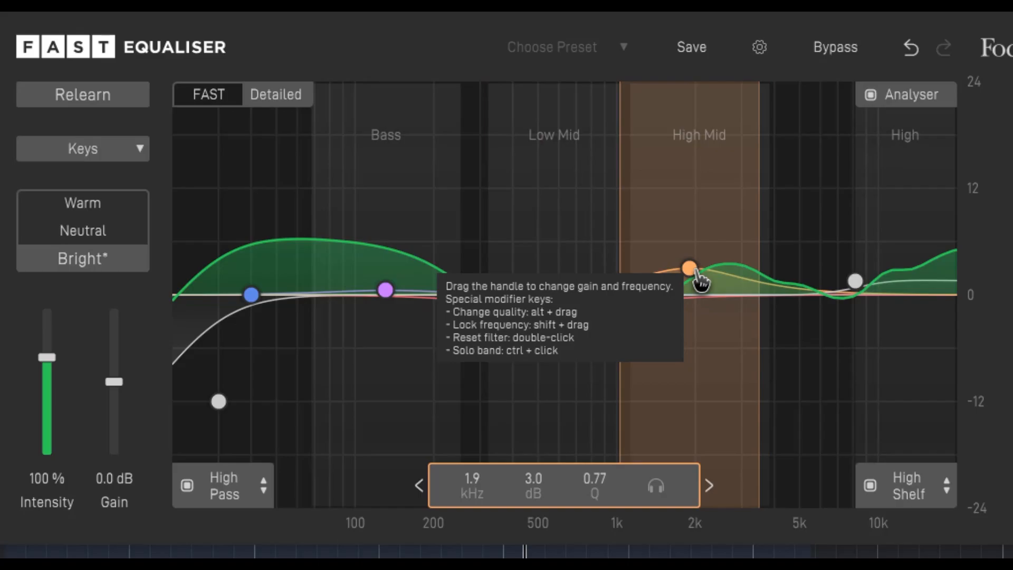
Step: Compare the Keys curve in the FAST and Detailed views, stay in Detailed and switch to the Warm style
click(270, 99)
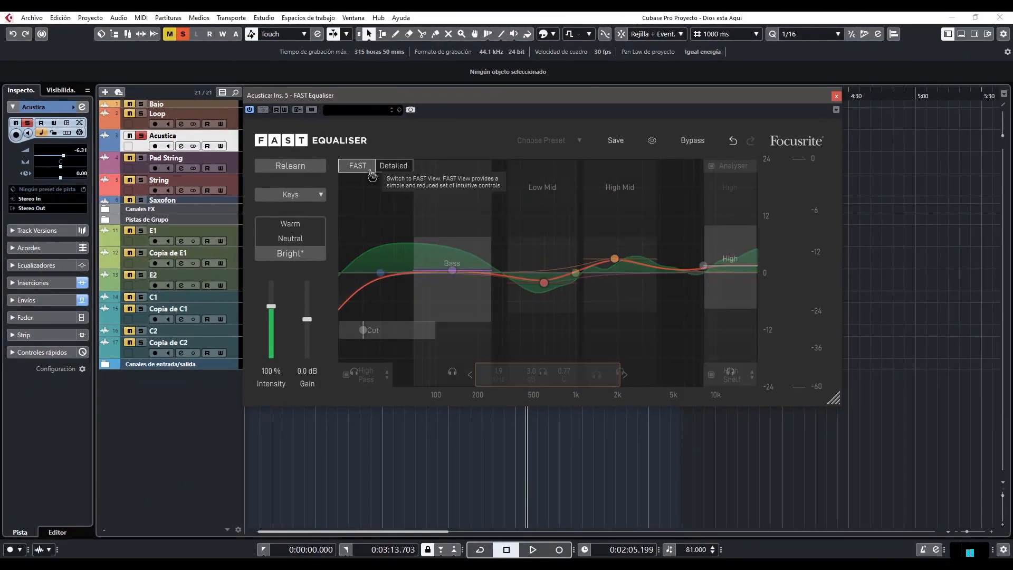
click(371, 173)
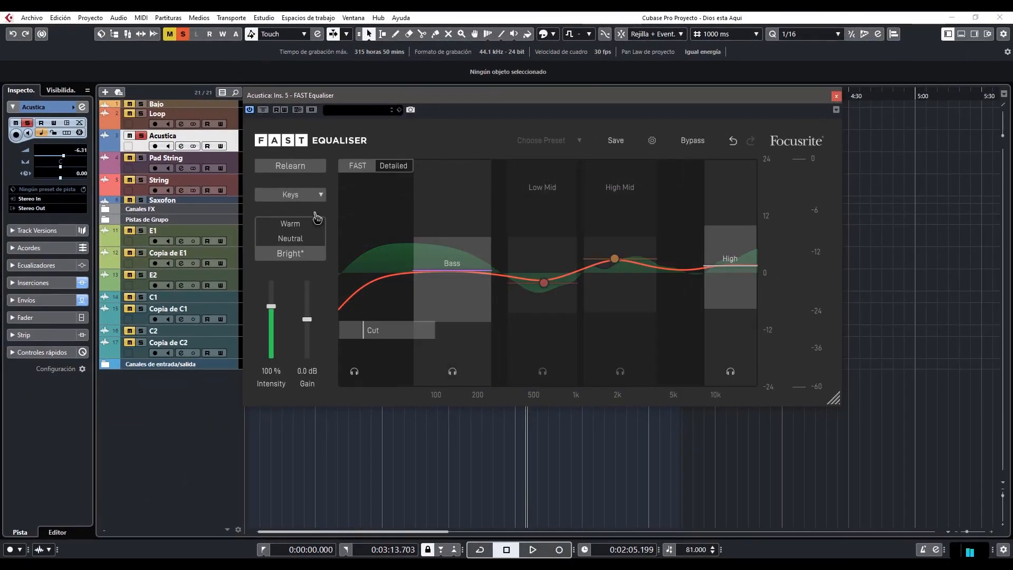
click(392, 167)
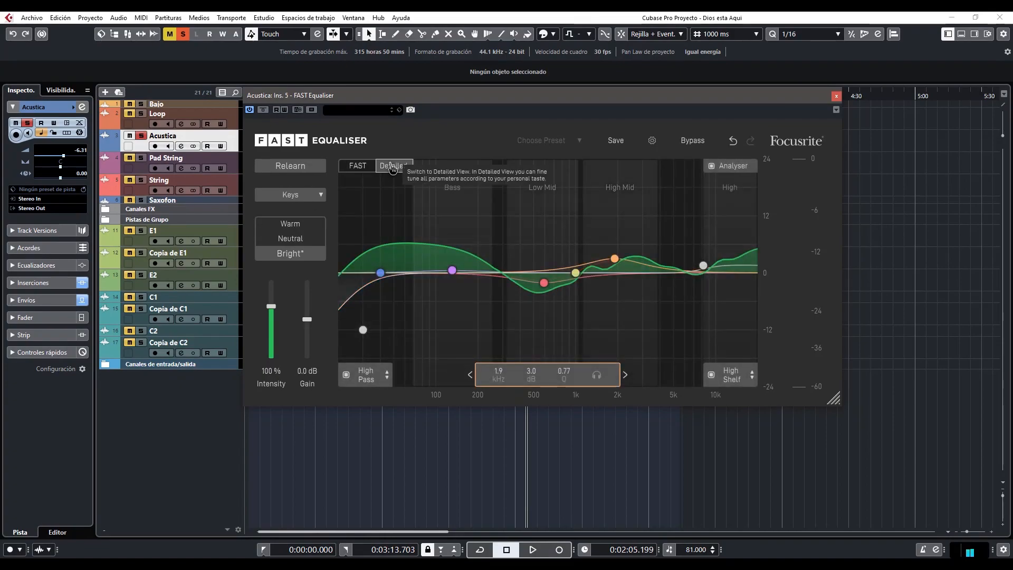
click(315, 228)
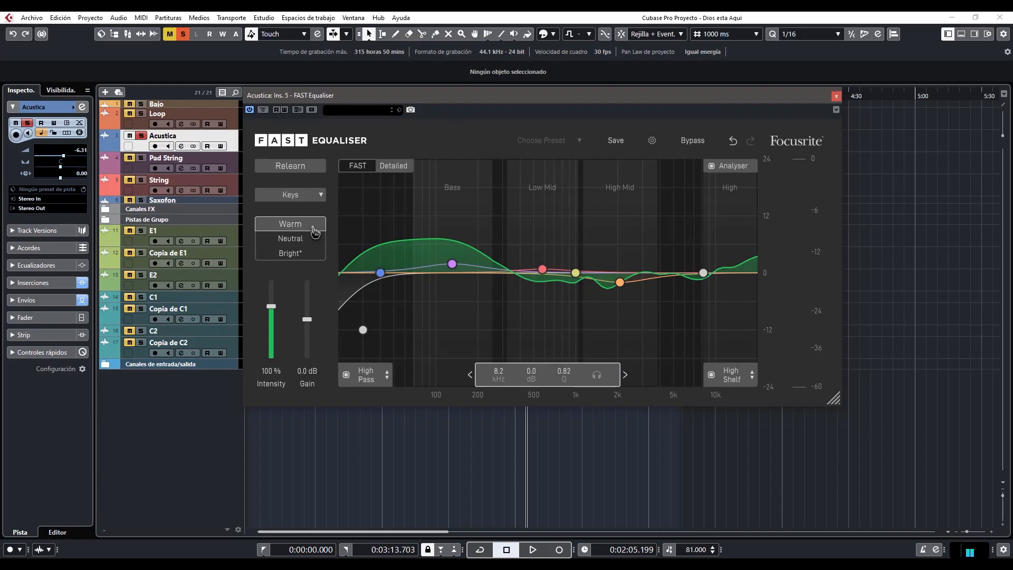